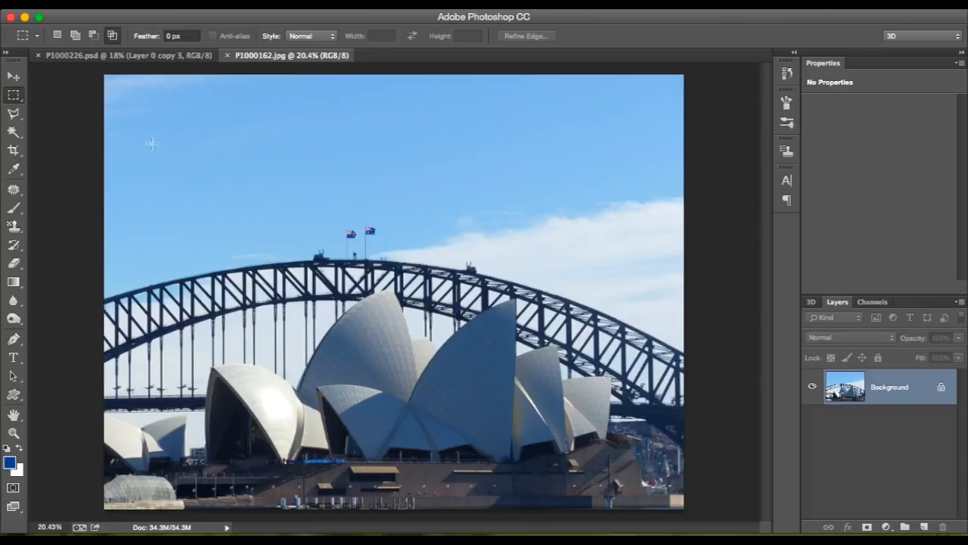
In P1000226.psd, hide the four copy layers one at a time to view the original Layer 0 alone.
left_click(138, 57)
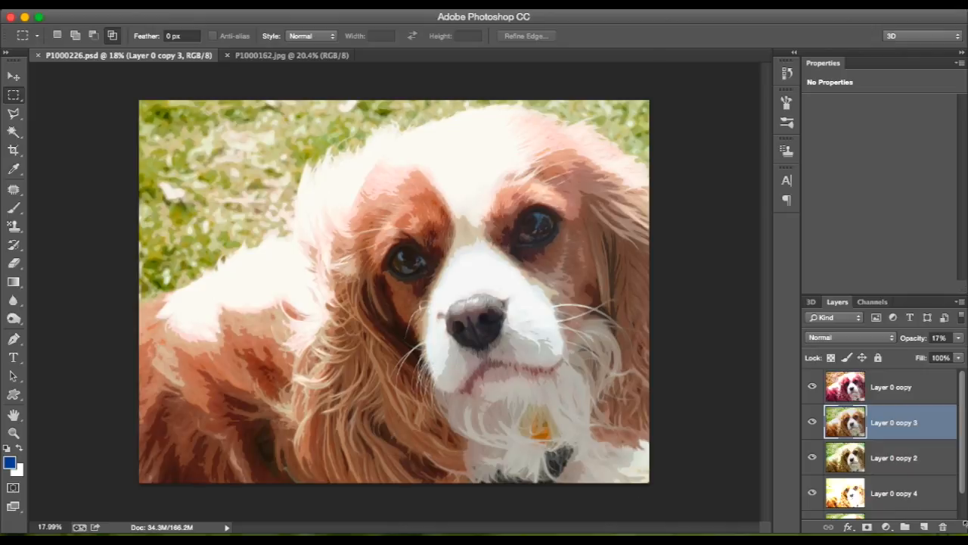
left_click(872, 460)
scroll(871, 463, "down", 1)
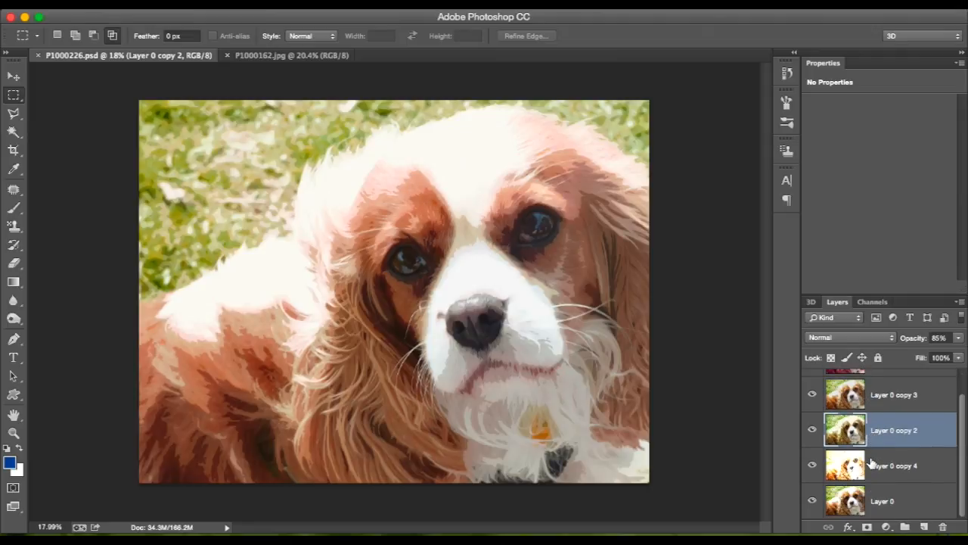
scroll(823, 409, "up", 1)
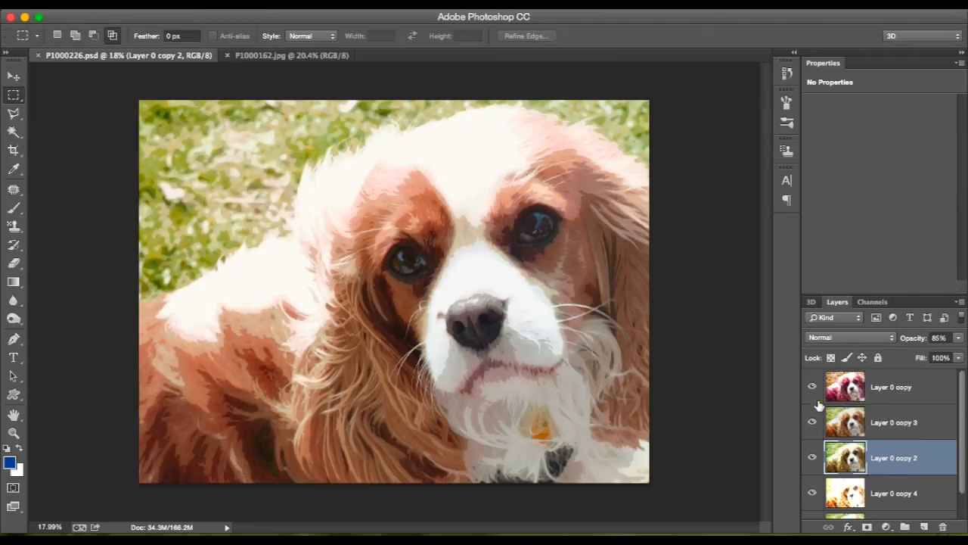
left_click(812, 386)
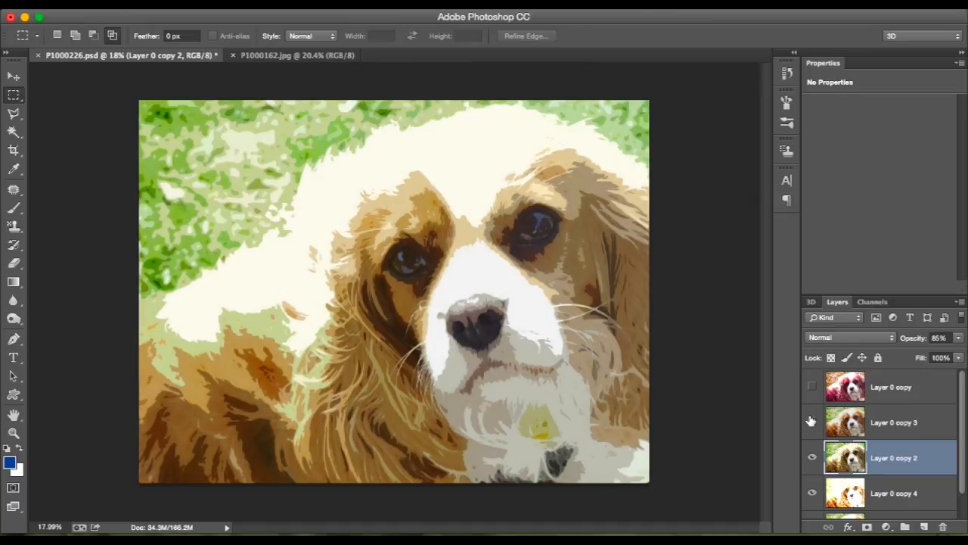
left_click(811, 458)
scroll(813, 460, "down", 1)
left_click(813, 467)
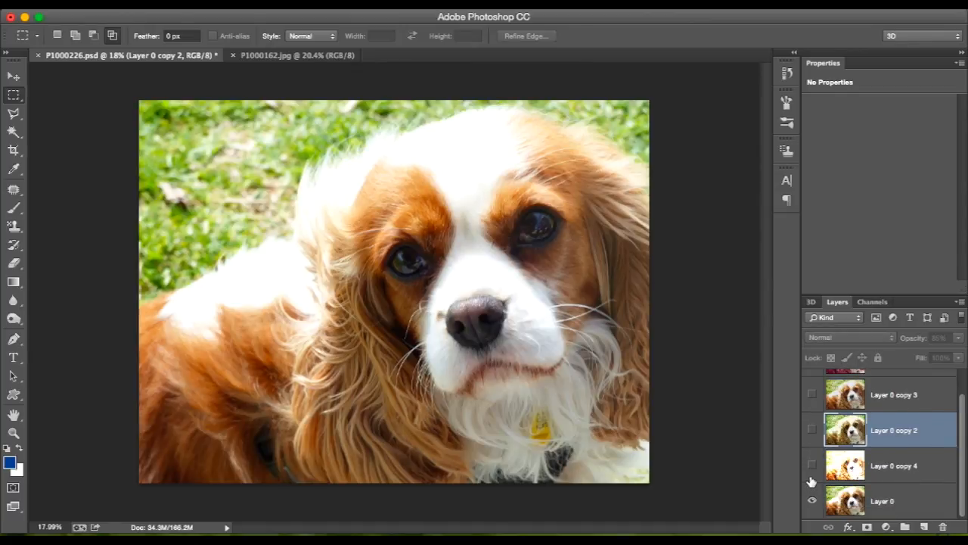
Show Layer 0 copy 4, copy 2, copy 3 and copy again from lowest to highest to review how the effect builds.
left_click(812, 464)
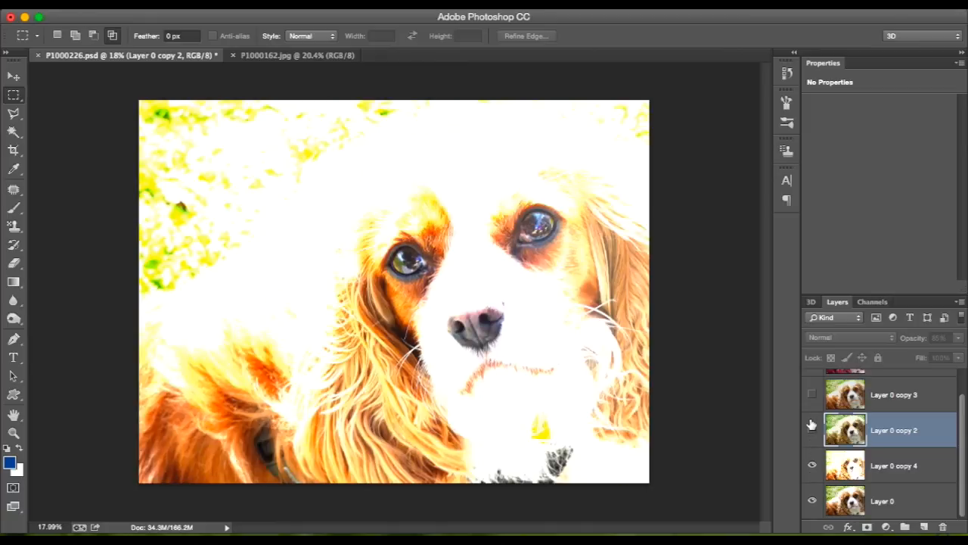
left_click(812, 428)
left_click(812, 394)
scroll(813, 402, "up", 1)
left_click(812, 387)
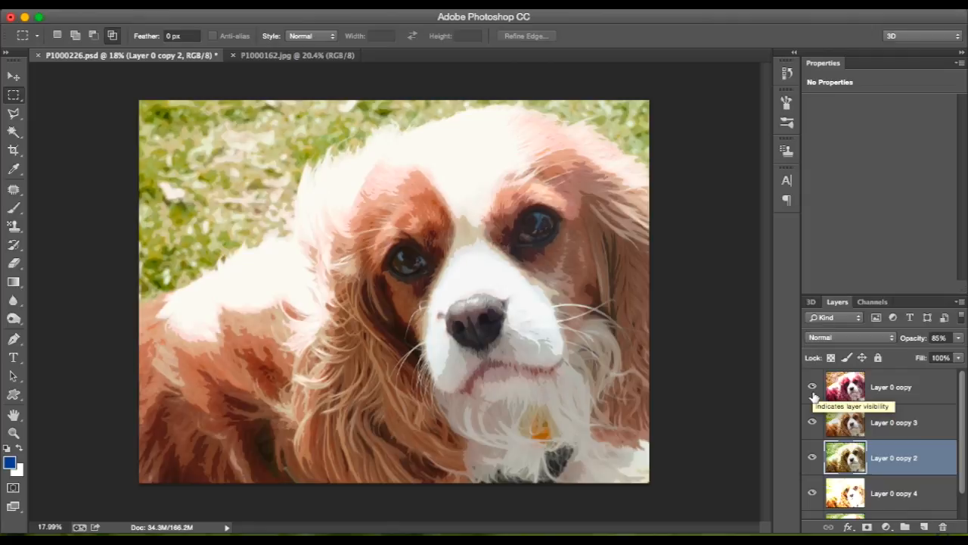
scroll(813, 395, "down", 1)
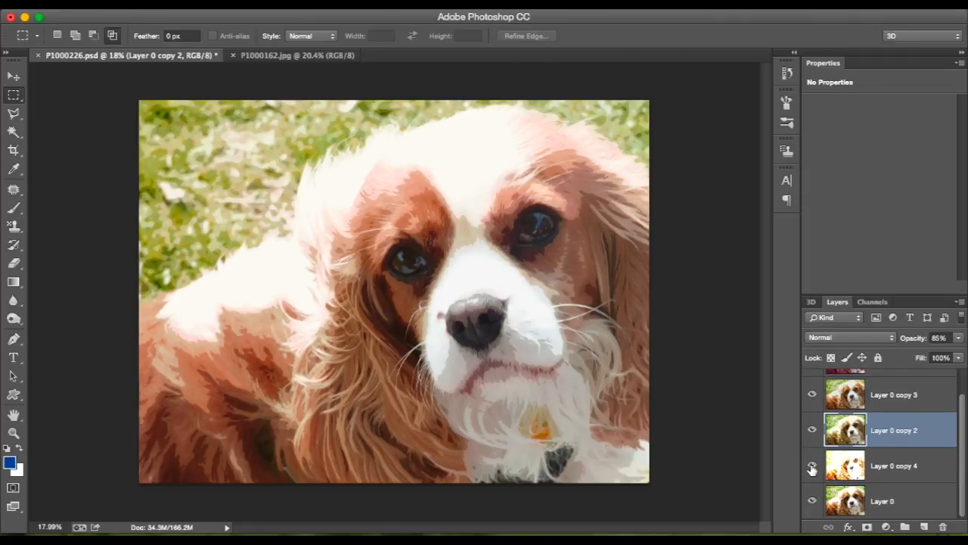
scroll(825, 427, "up", 1)
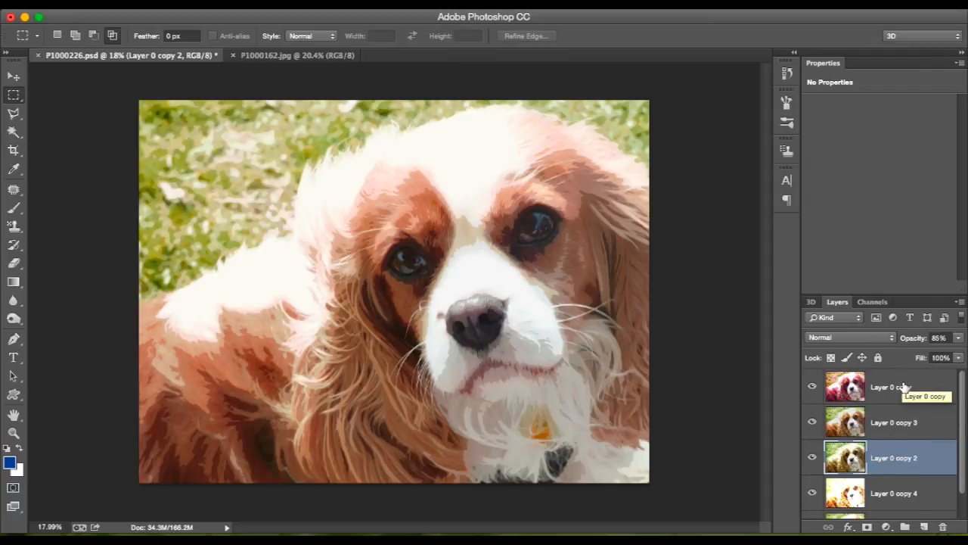
Compare the contributions of Layer 0 copy and Layer 0 copy 2 by toggling their visibility off and back on.
left_click(902, 387)
left_click(813, 387)
left_click(813, 387)
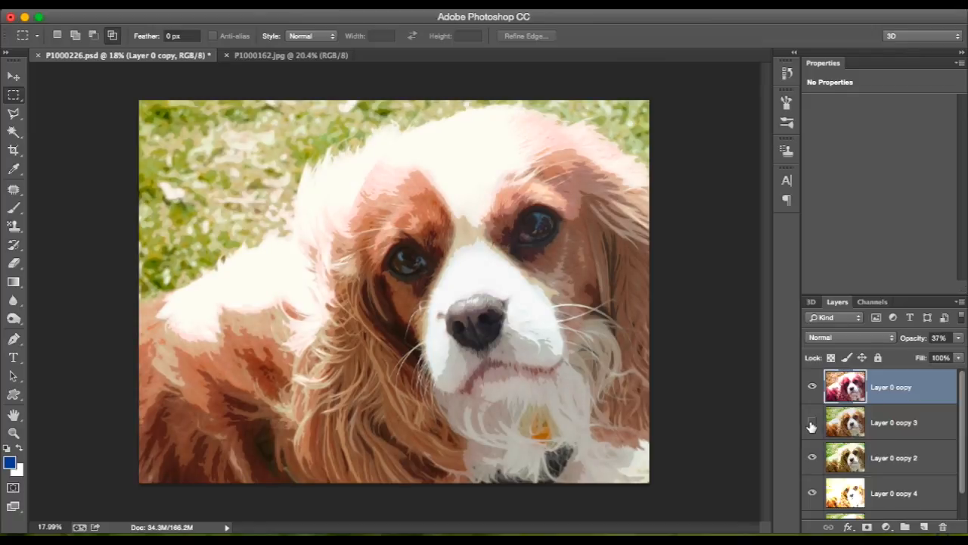
left_click(813, 387)
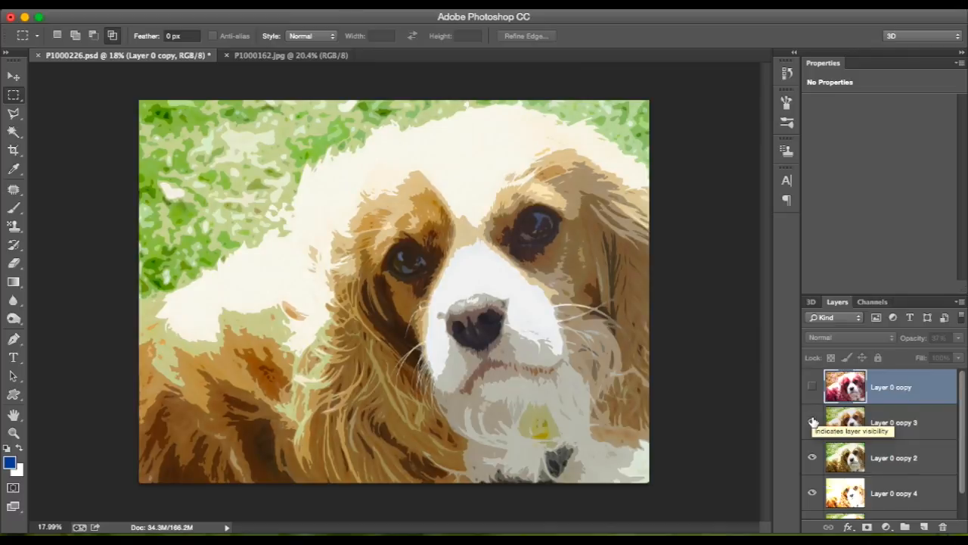
left_click(812, 459)
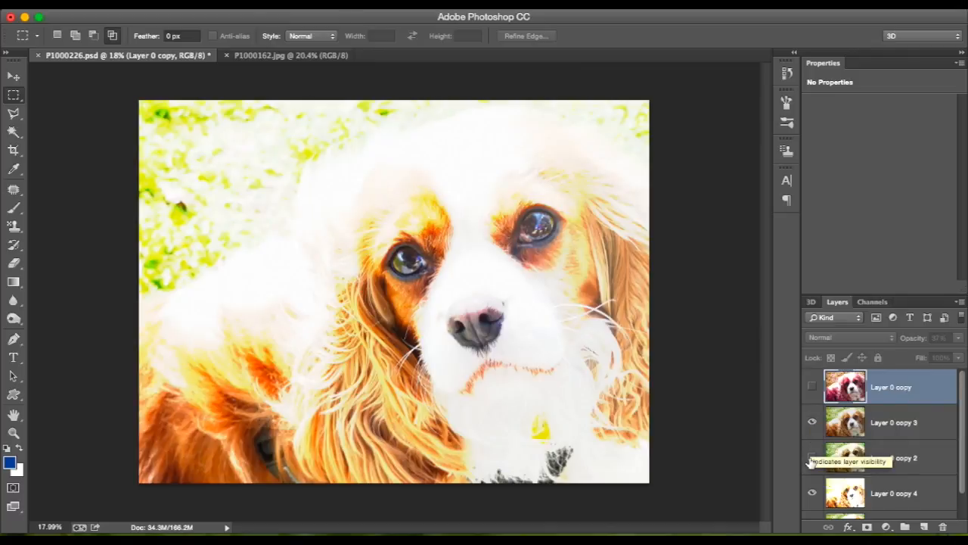
left_click(812, 459)
left_click(812, 388)
Select Layer 0 copy 2 and look through the available filters without applying any.
left_click(895, 458)
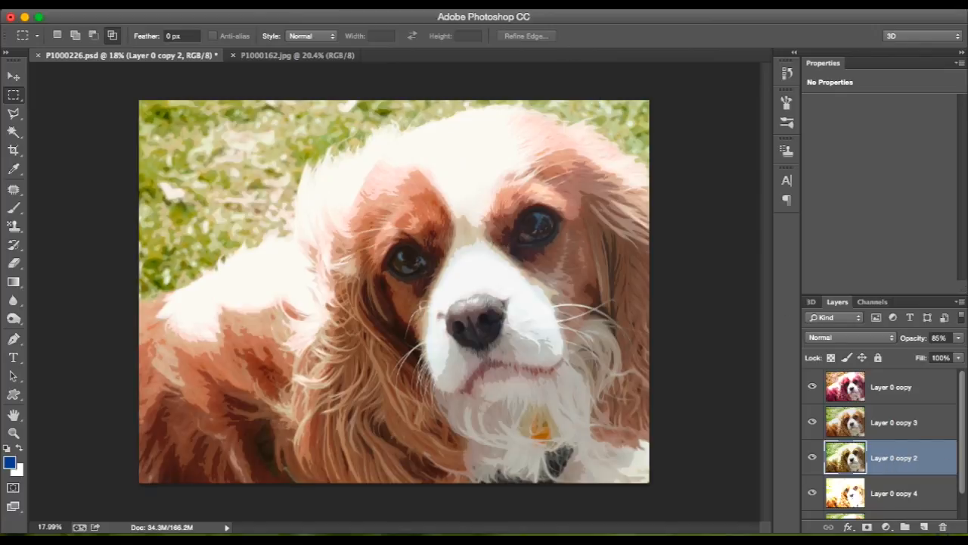
left_click(332, 3)
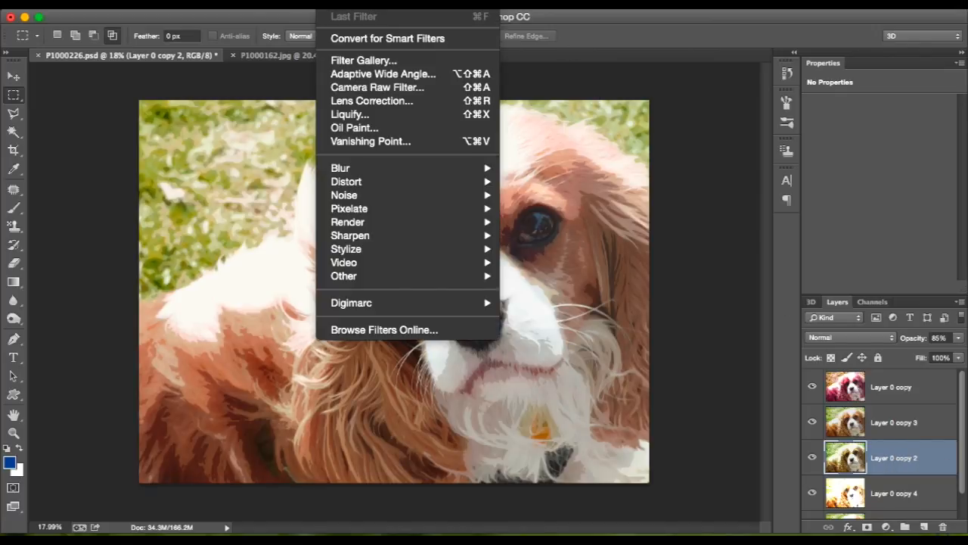
key("Escape")
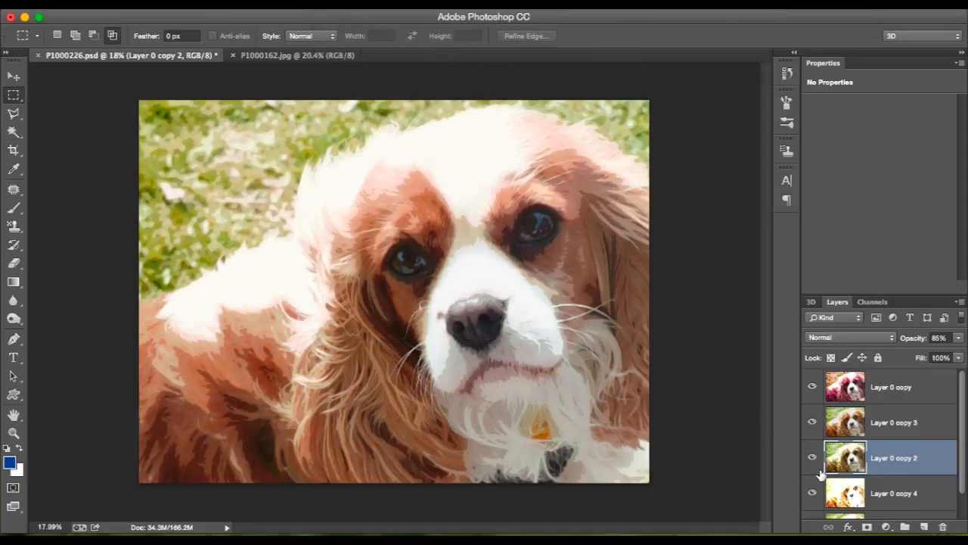
Select Layer 0 copy 4 and hide the three layers above it to examine its overexposed look.
scroll(820, 473, "down", 1)
left_click(815, 468)
left_click(814, 467)
left_click(882, 469)
left_click(812, 429)
left_click(812, 397)
scroll(812, 407, "up", 1)
scroll(812, 409, "up", 1)
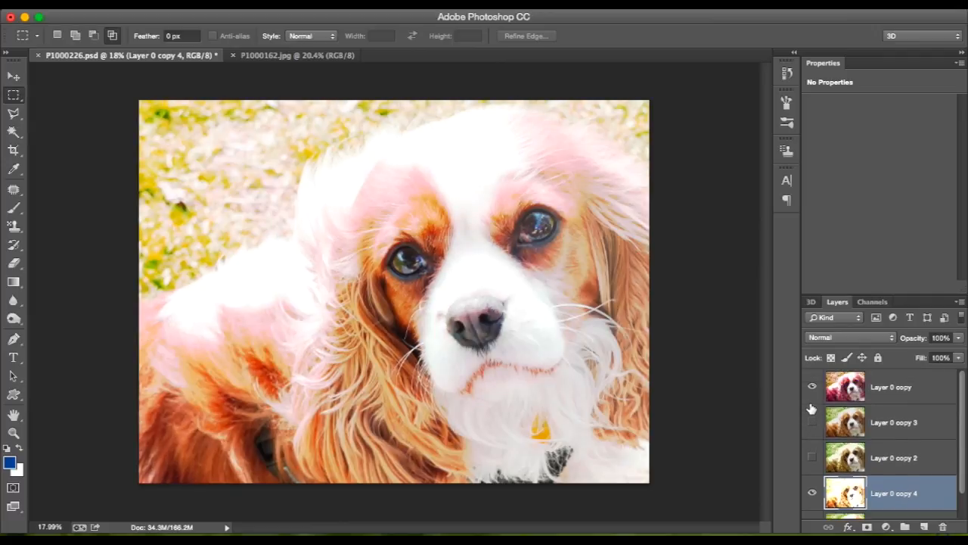
left_click(813, 392)
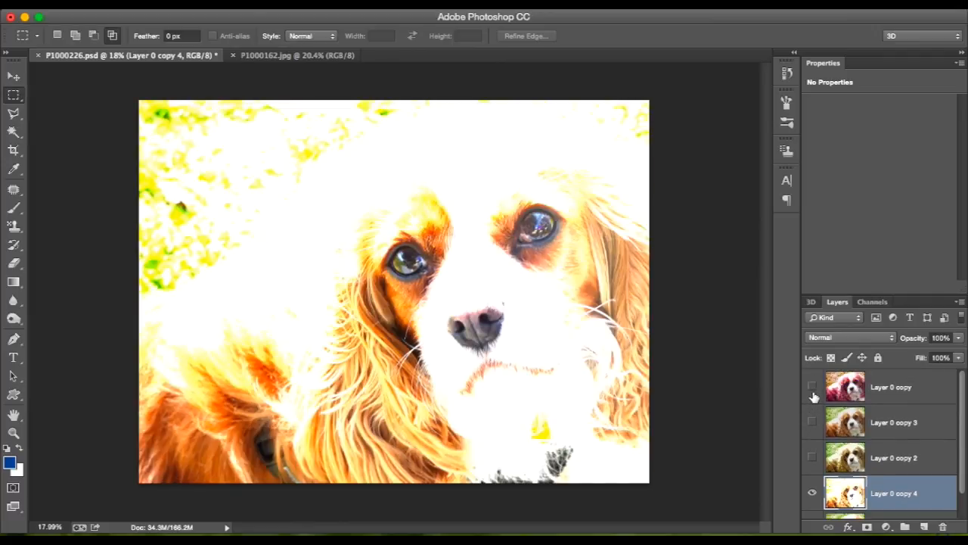
Make Layer 0 copy, Layer 0 copy 3 and Layer 0 copy 2 visible again.
left_click(812, 387)
left_click(812, 422)
left_click(813, 458)
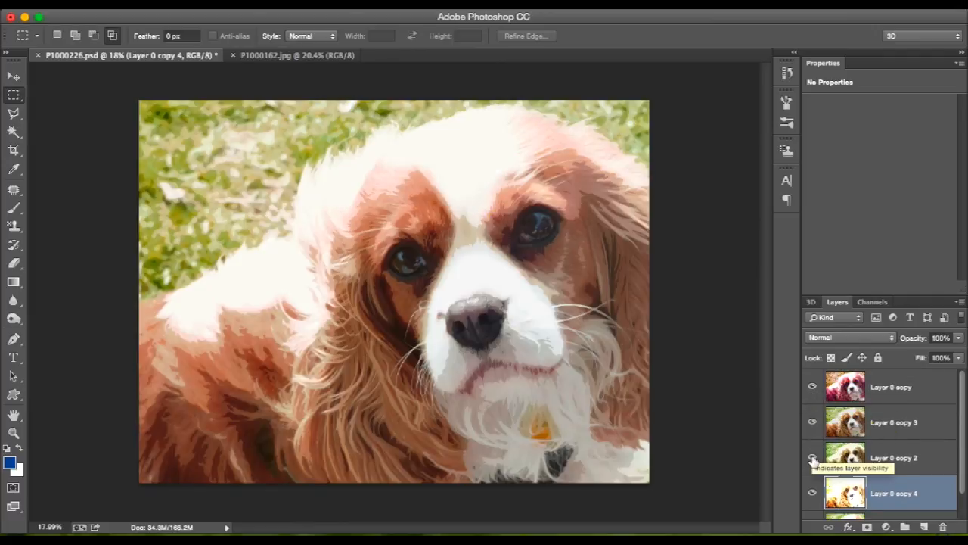
Select Layer 0 copy 2, copy 3 and copy in turn to check the opacity of each.
left_click(924, 459)
left_click(923, 426)
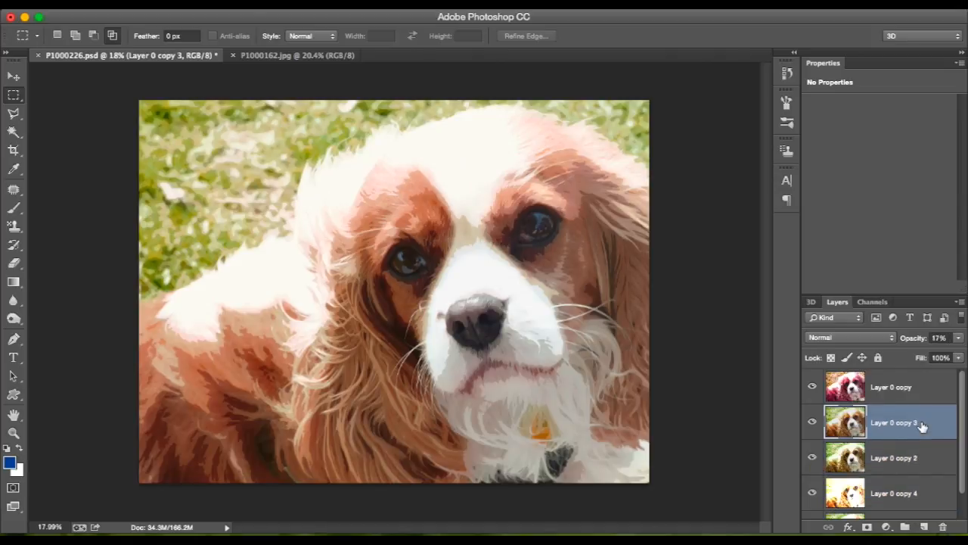
left_click(908, 392)
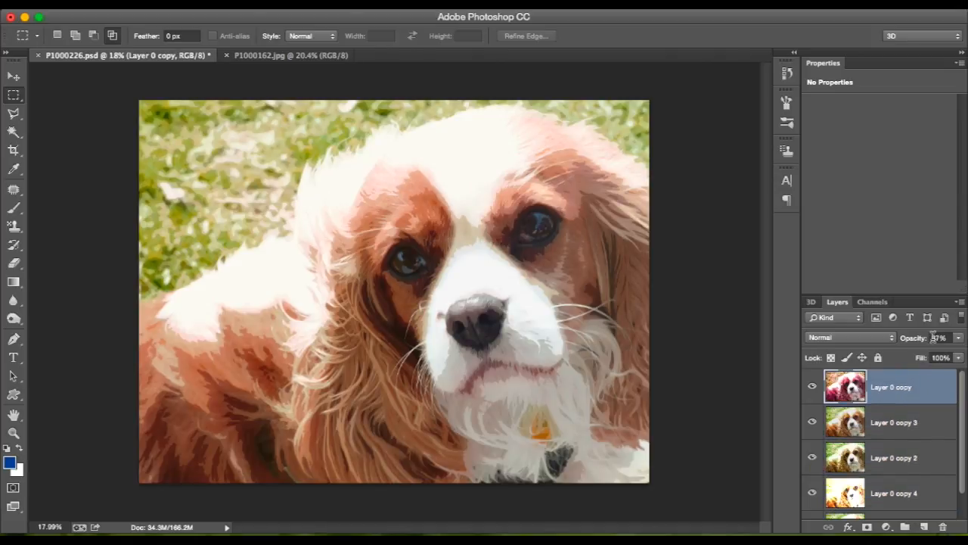
left_click(896, 428)
left_click(886, 456)
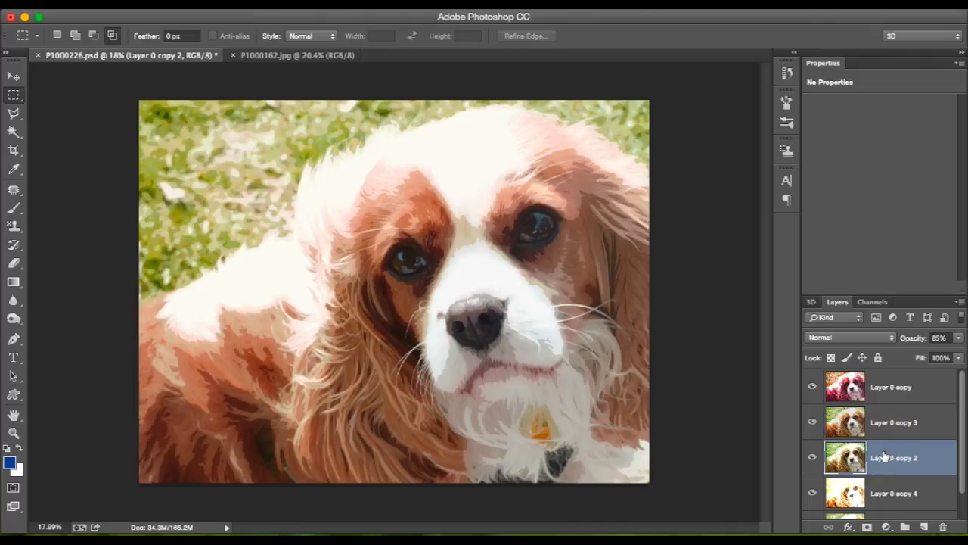
In P1000162.jpg, unlock the Background layer and duplicate it as Layer 0 copy.
left_click(293, 56)
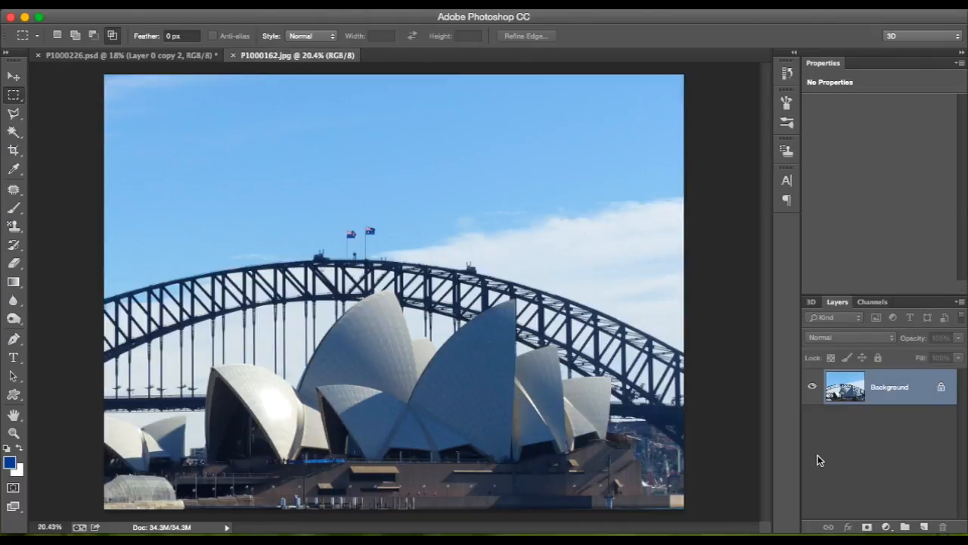
left_click(942, 387)
right_click(899, 392)
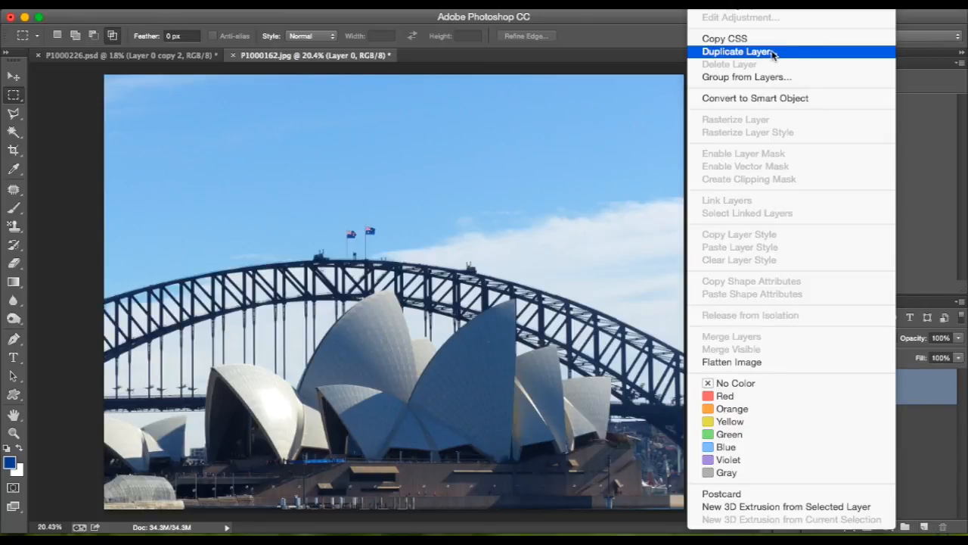
left_click(770, 53)
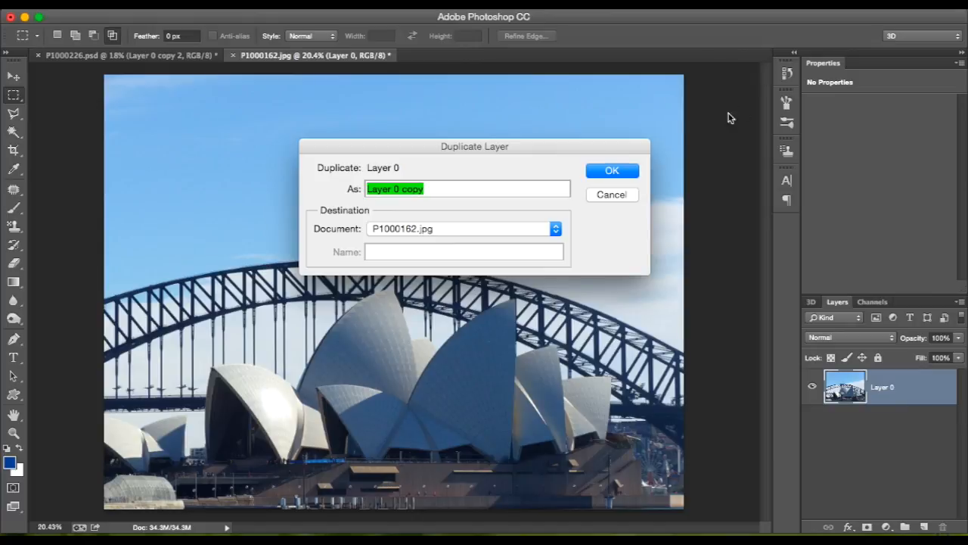
left_click(612, 171)
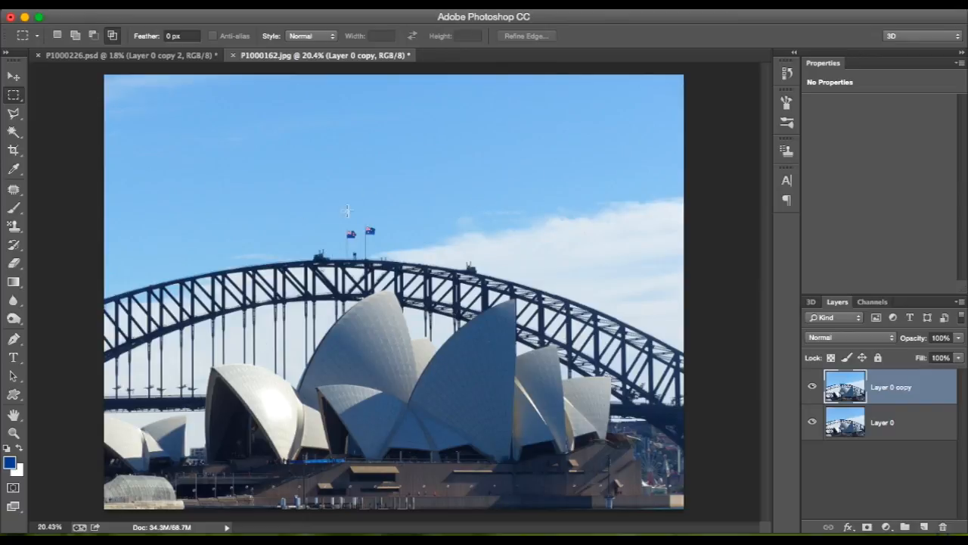
Start a Hue/Saturation adjustment on Layer 0 copy and shift the hue to -45.
left_click(175, 4)
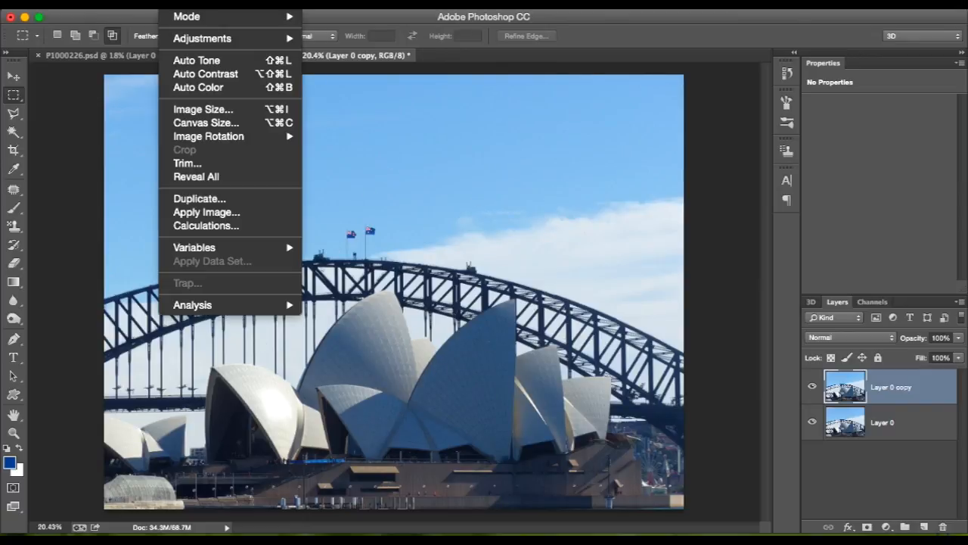
mouse_move(218, 4)
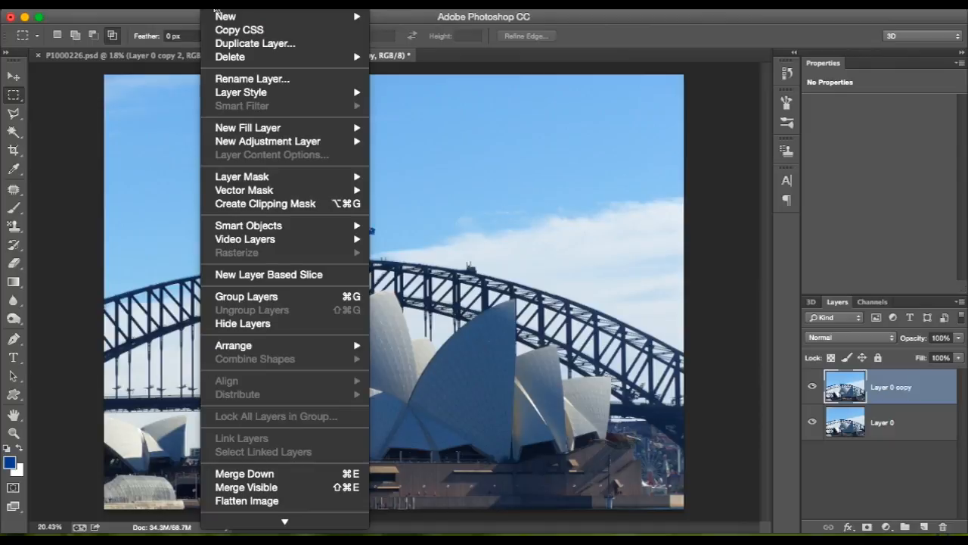
mouse_move(330, 96)
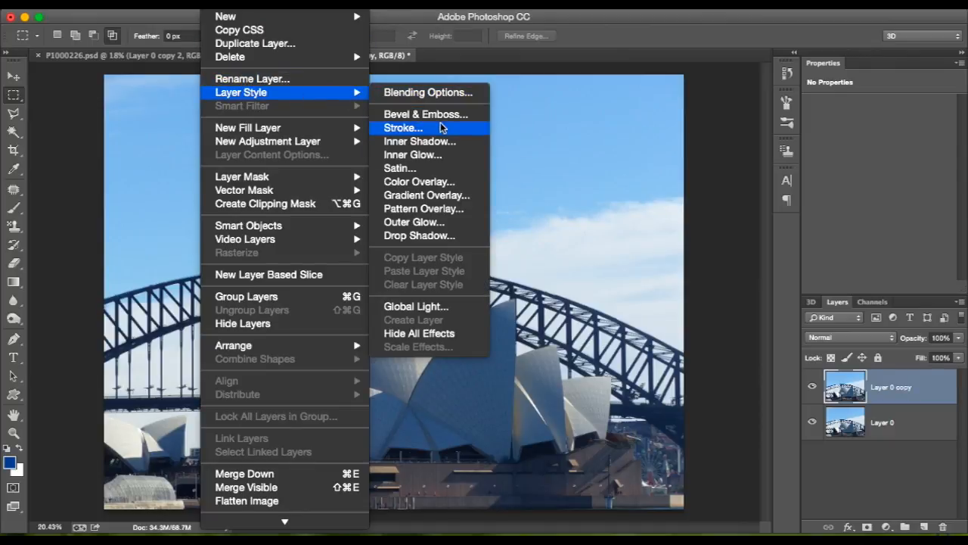
mouse_move(174, 4)
mouse_move(227, 38)
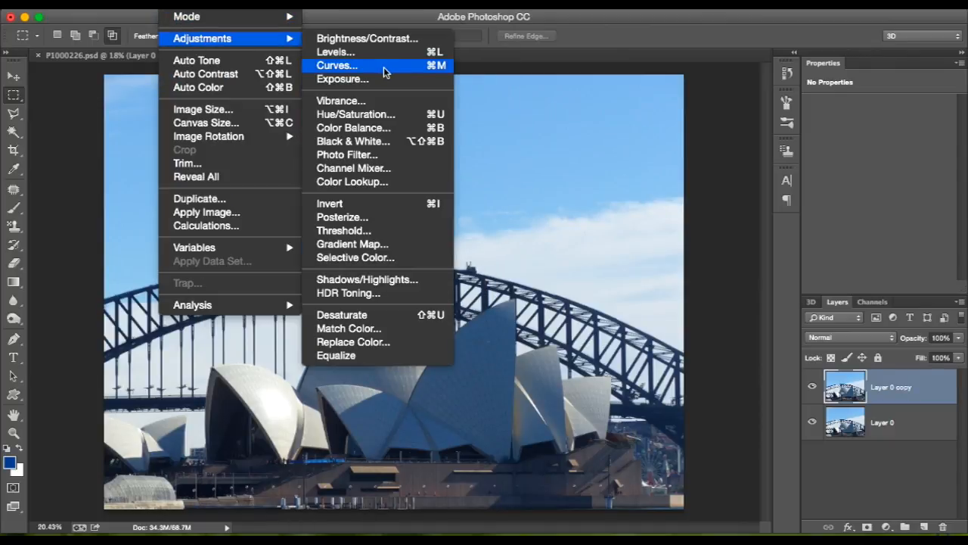
left_click(382, 113)
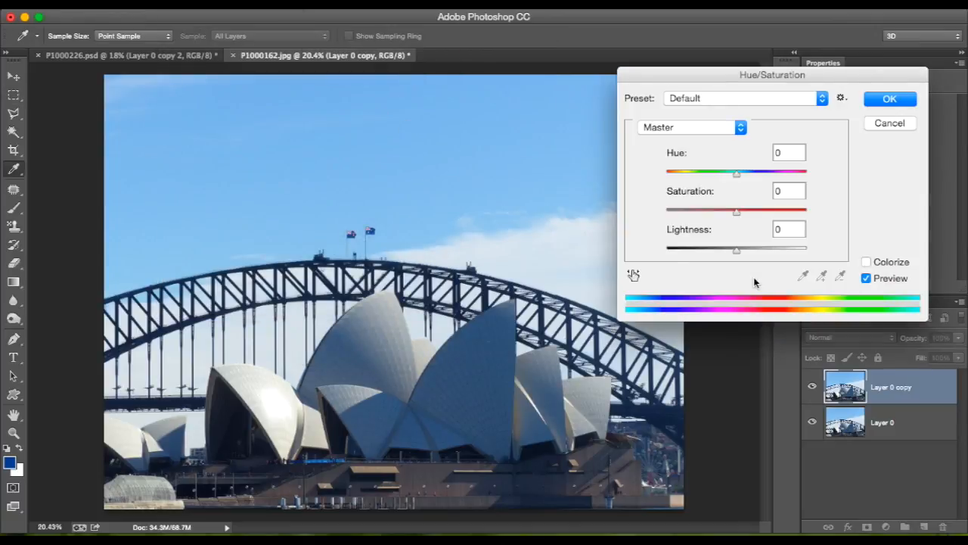
left_click_drag(735, 174, 704, 179)
Nudge the lightness of the Hue/Saturation adjustment and restore it to 0.
mouse_move(736, 250)
left_mouse_down()
mouse_move(765, 254)
mouse_move(739, 252)
left_mouse_up()
left_click(797, 228)
key("BackSpace")
key("BackSpace")
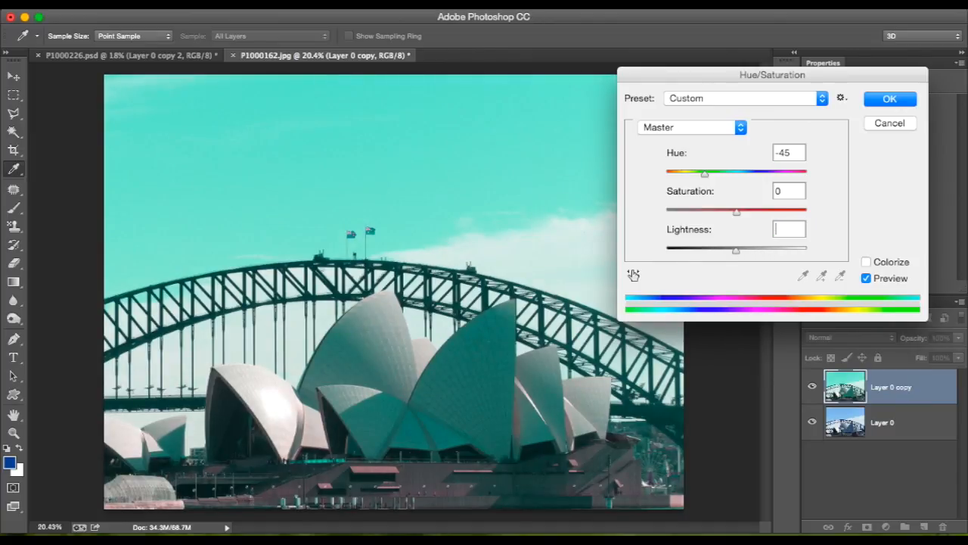
type("0")
Try saturation values of +100, +69 and +23 with the hue moved to -19 in the Hue/Saturation adjustment.
left_click_drag(737, 212, 816, 217)
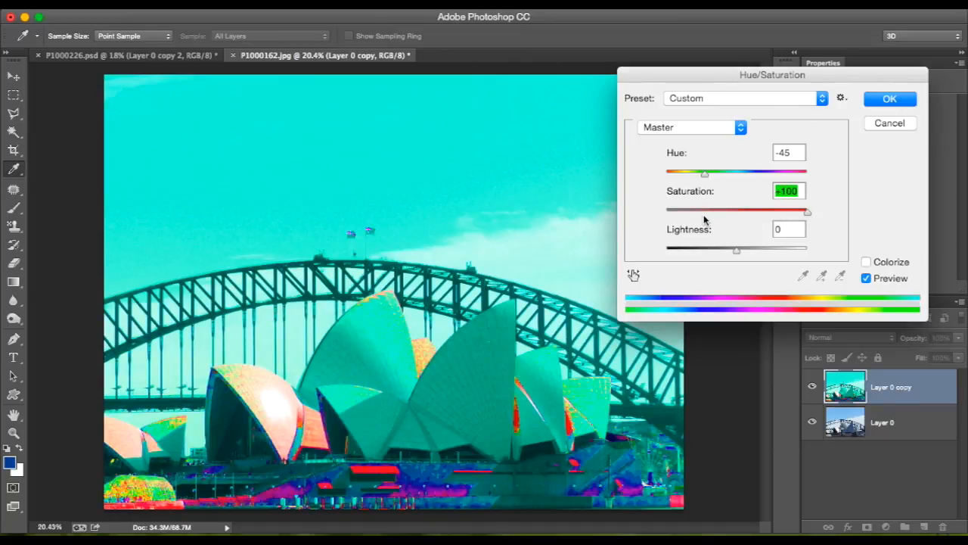
left_click_drag(690, 212, 785, 215)
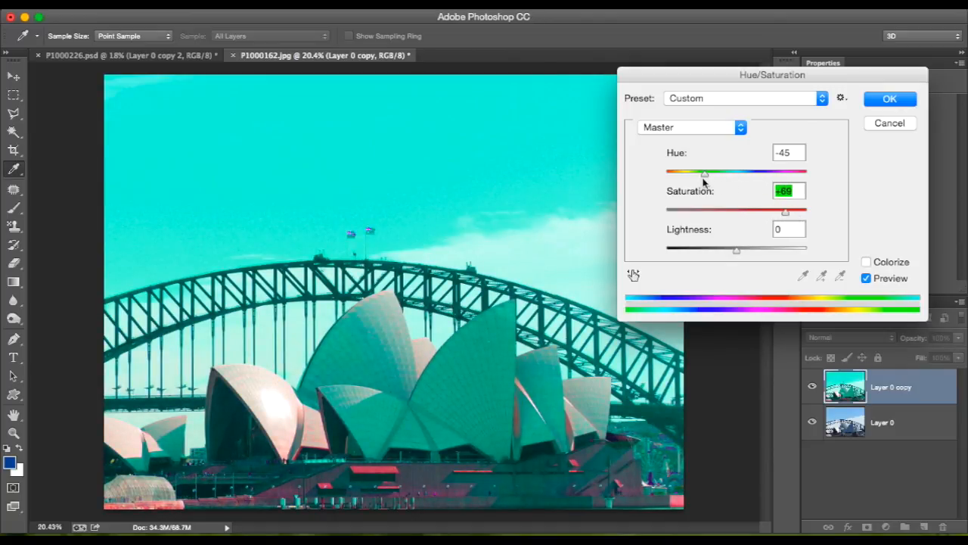
left_click_drag(704, 175, 724, 179)
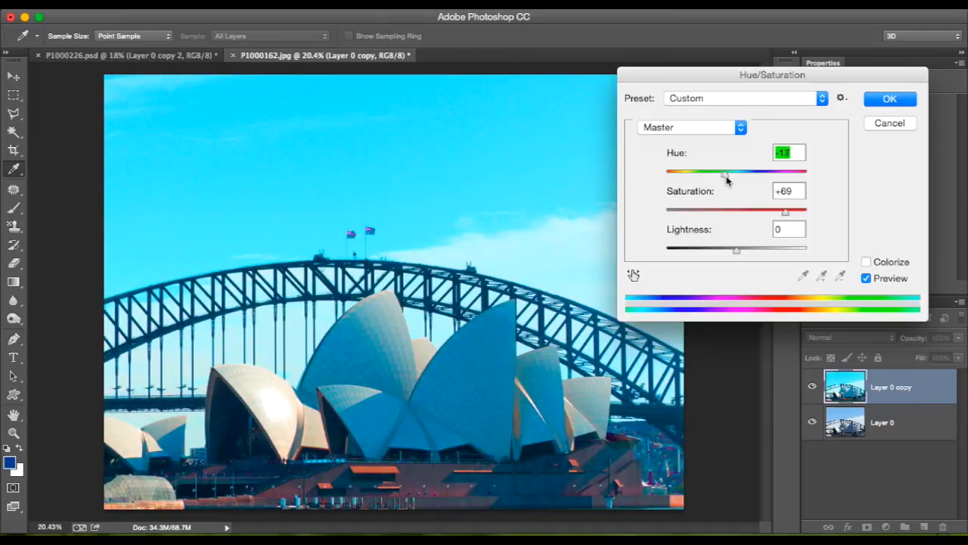
mouse_move(724, 178)
left_mouse_down()
mouse_move(784, 179)
mouse_move(724, 176)
left_mouse_up()
left_click_drag(739, 214, 752, 214)
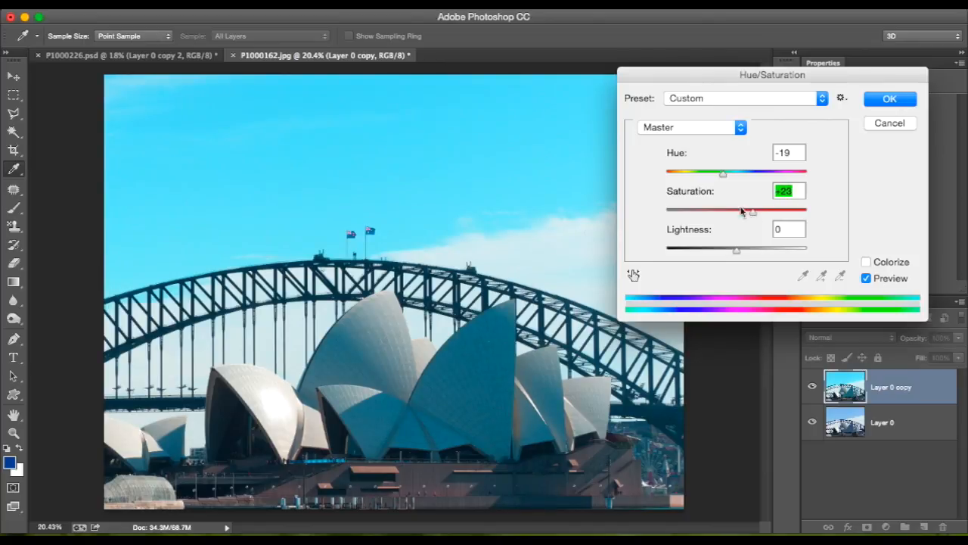
Set the hue to -109 and the saturation to +21, and apply the Hue/Saturation adjustment to Layer 0 copy.
left_click_drag(723, 174, 686, 181)
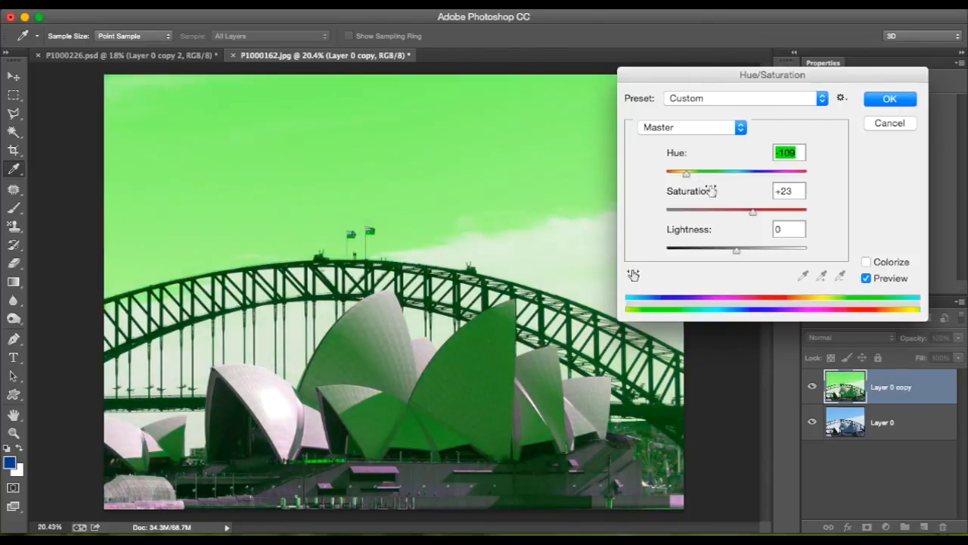
left_click(732, 214)
left_click_drag(728, 218, 753, 220)
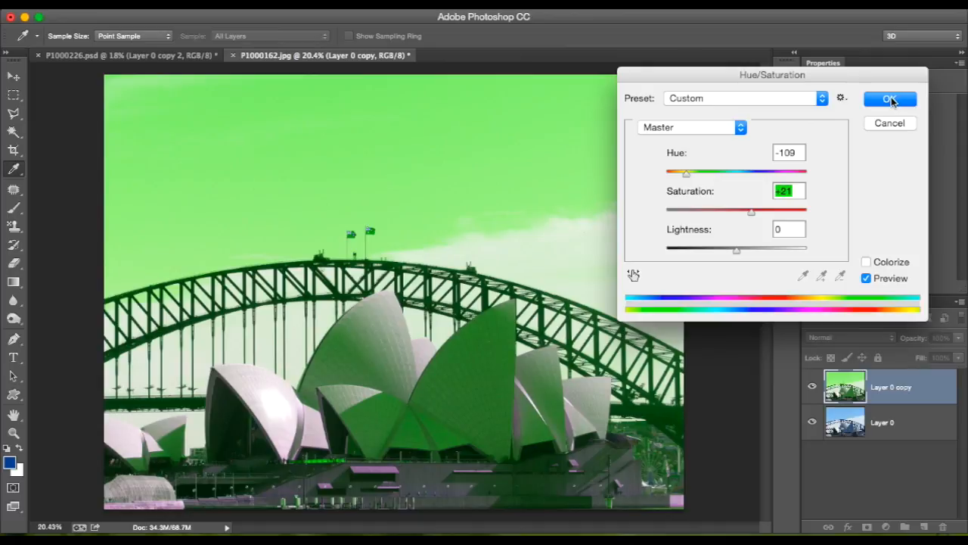
left_click(891, 101)
Lower the opacity of Layer 0 copy to 61%.
key("m")
left_click(959, 338)
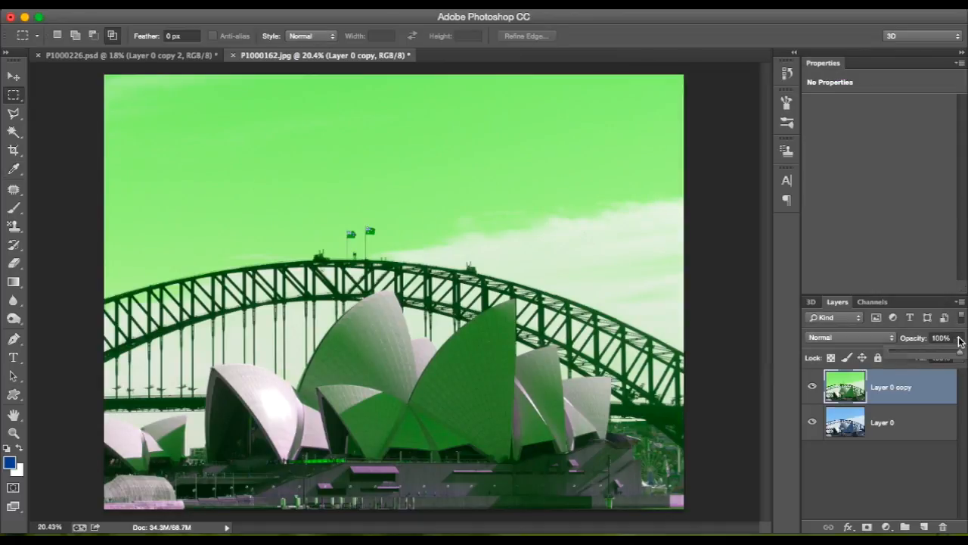
left_click_drag(946, 355, 938, 358)
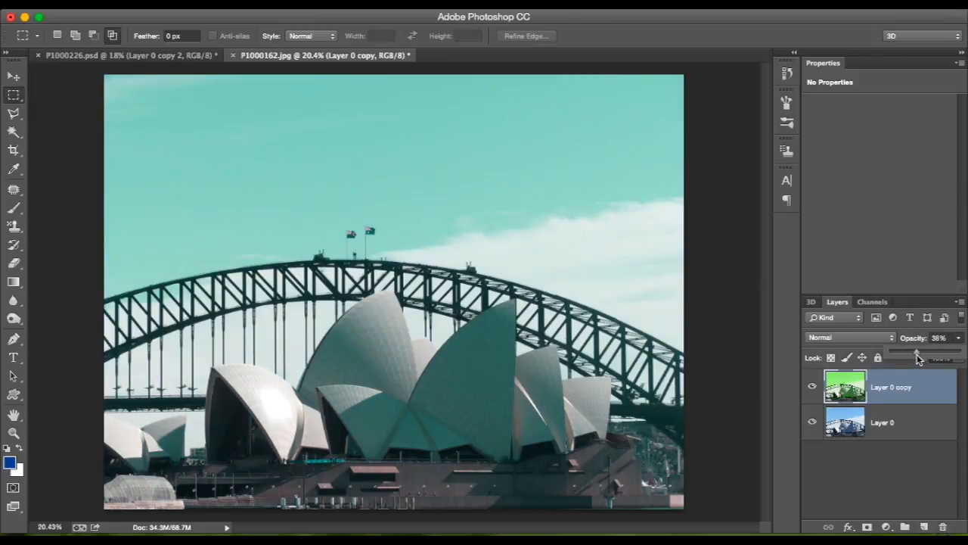
left_click_drag(925, 354, 932, 354)
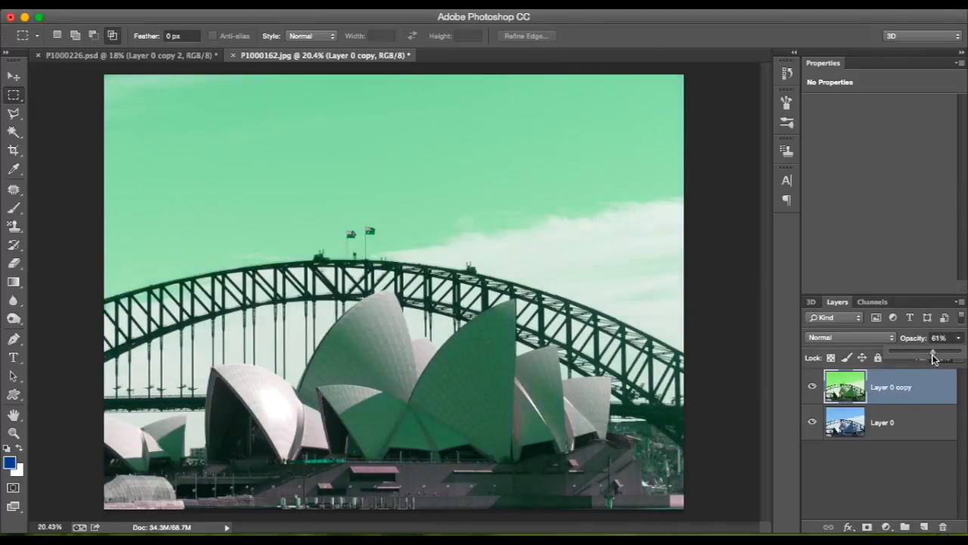
left_click(572, 318)
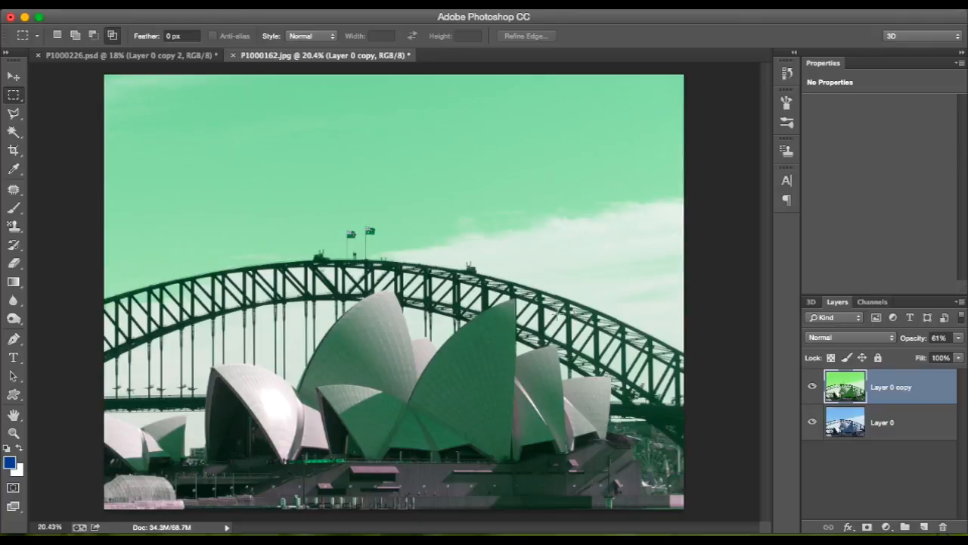
Duplicate Layer 0 within P1000162.jpg as Layer 0 copy 2.
right_click(903, 432)
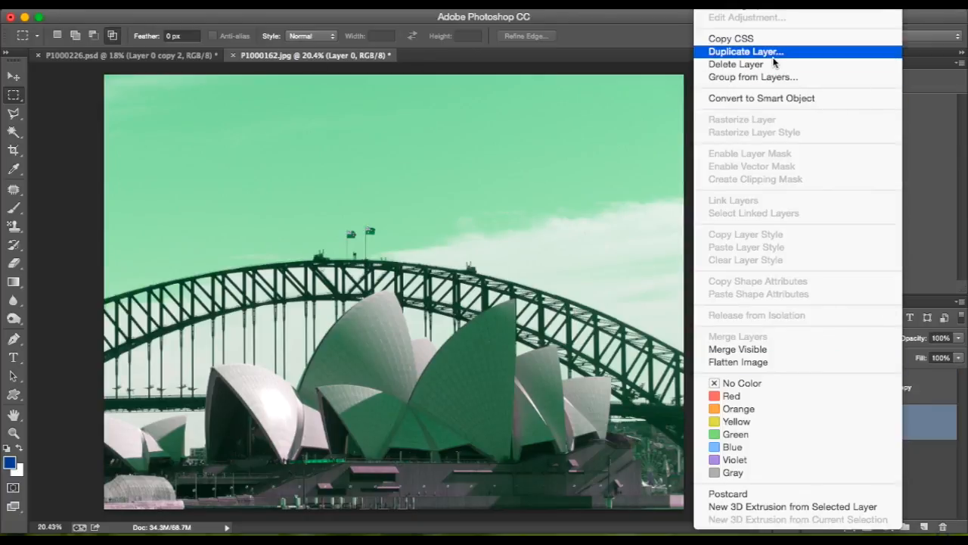
left_click(774, 56)
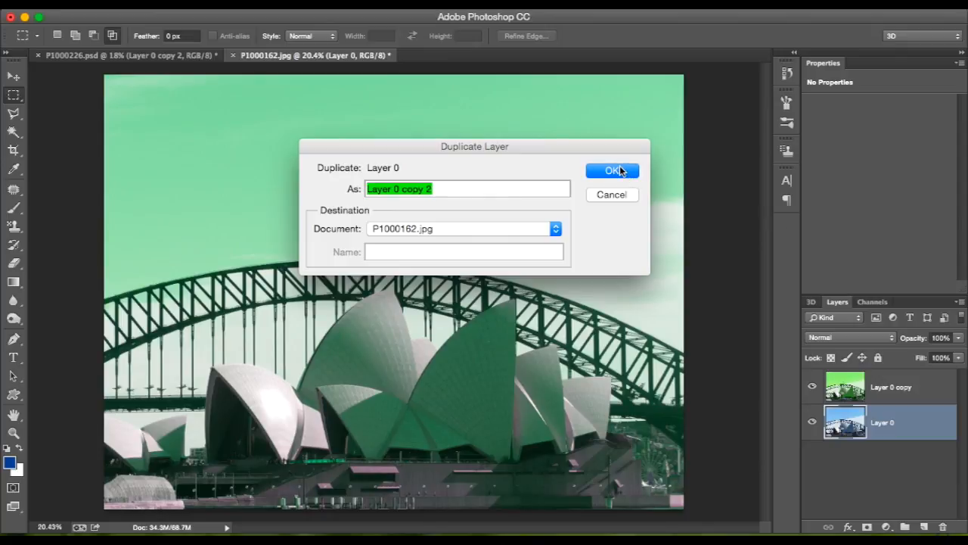
left_click(614, 170)
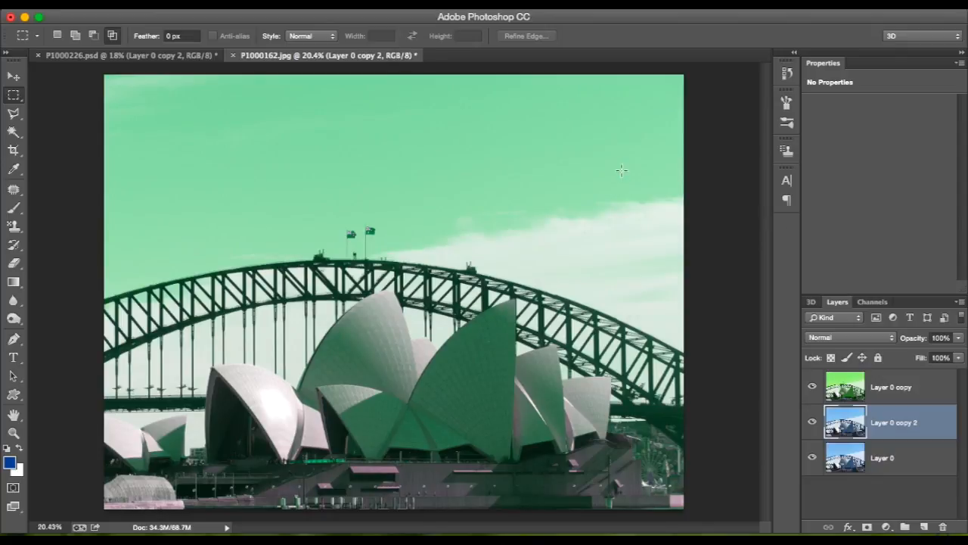
Apply a Hue/Saturation adjustment with hue -16 and saturation +63 to Layer 0 copy 2, and lower its opacity to 66%.
left_click(893, 460)
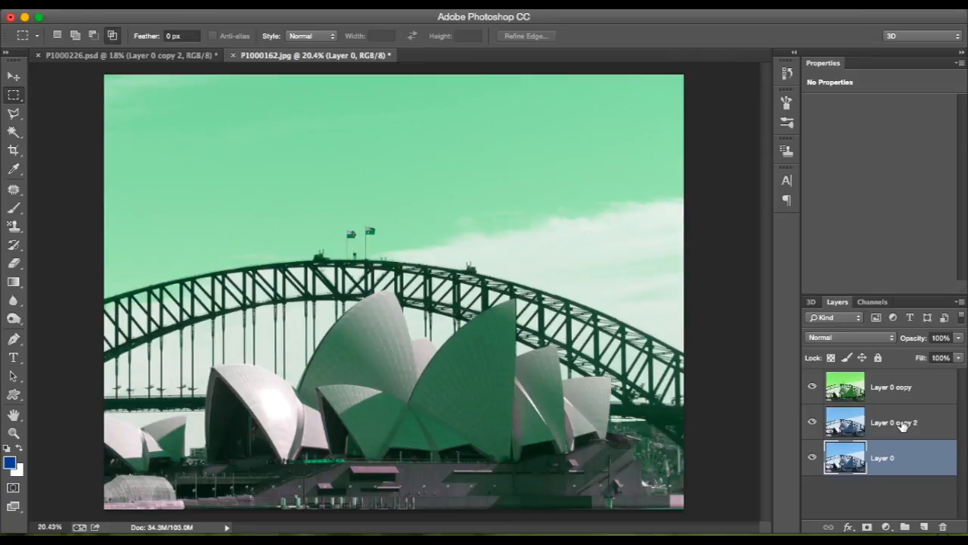
left_click(903, 430)
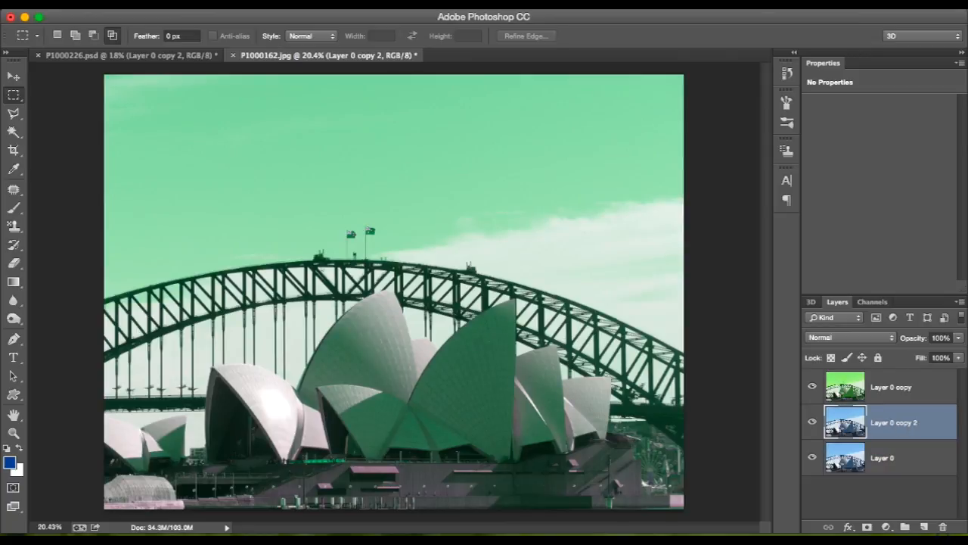
left_click(181, 1)
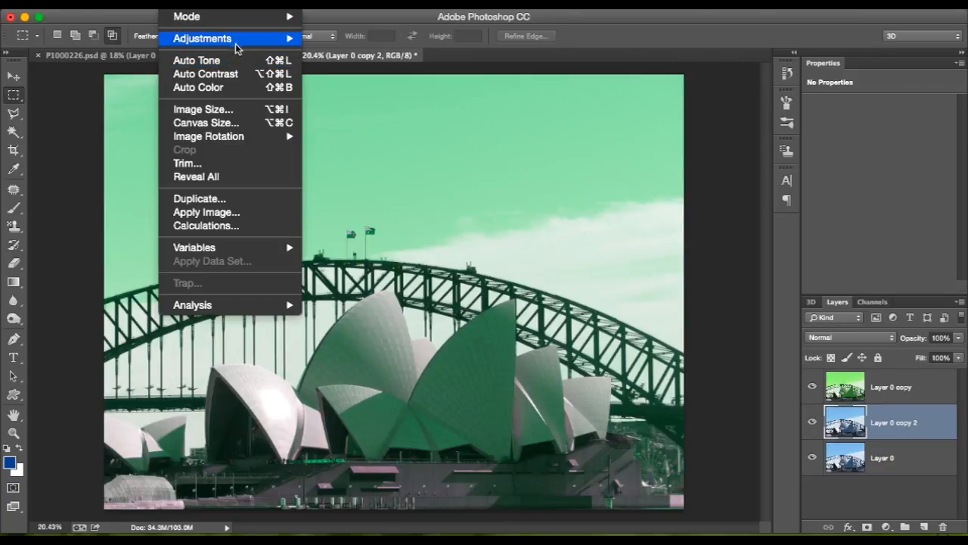
mouse_move(227, 39)
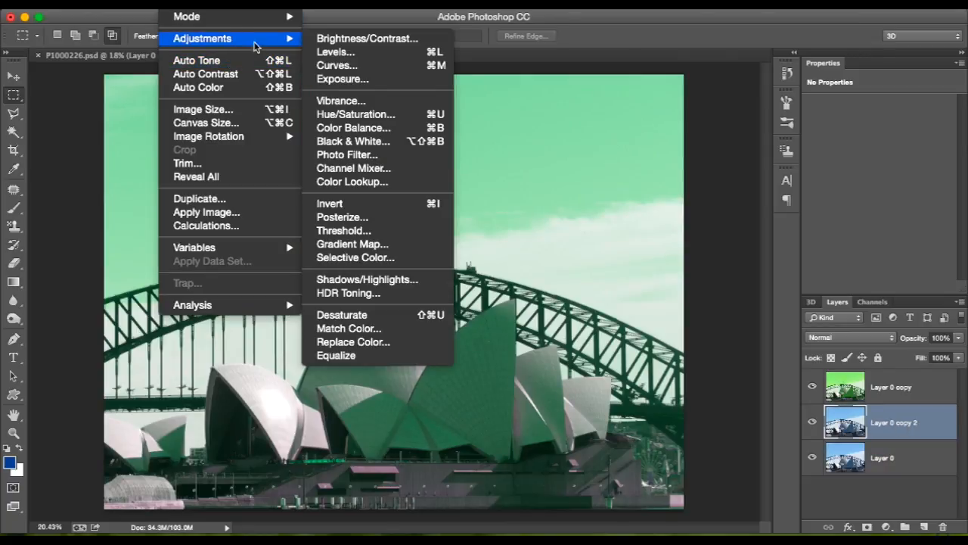
left_click(389, 115)
left_click_drag(735, 176, 708, 180)
left_click_drag(720, 180, 780, 214)
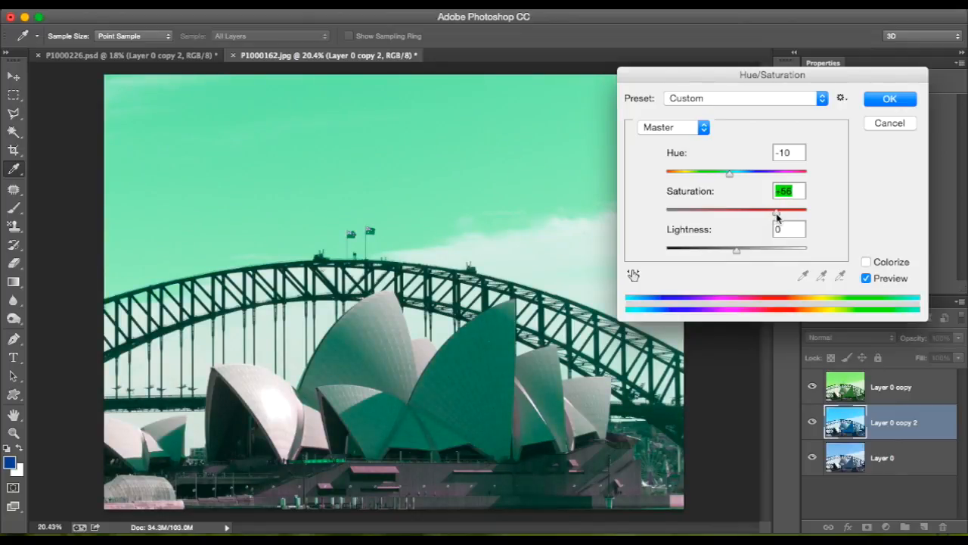
left_click_drag(733, 180, 721, 177)
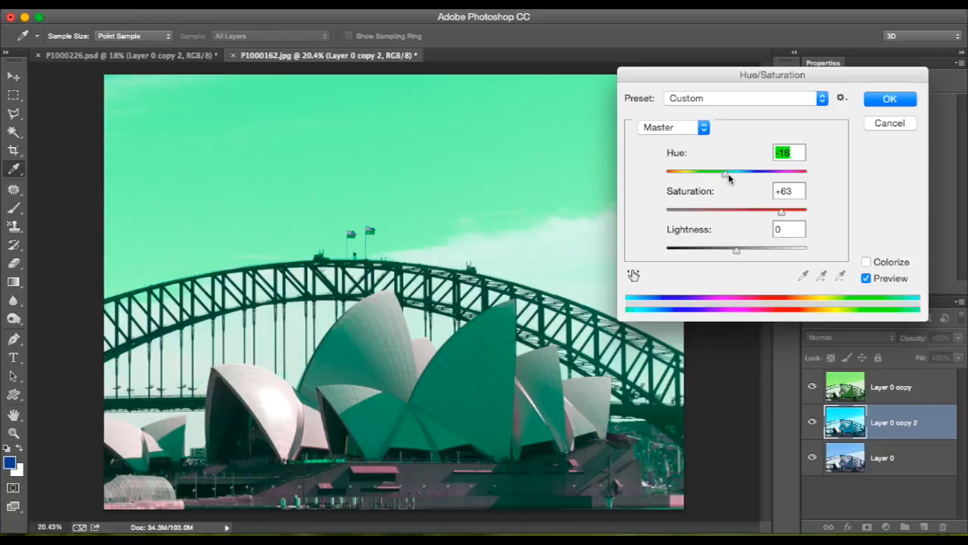
left_click(883, 98)
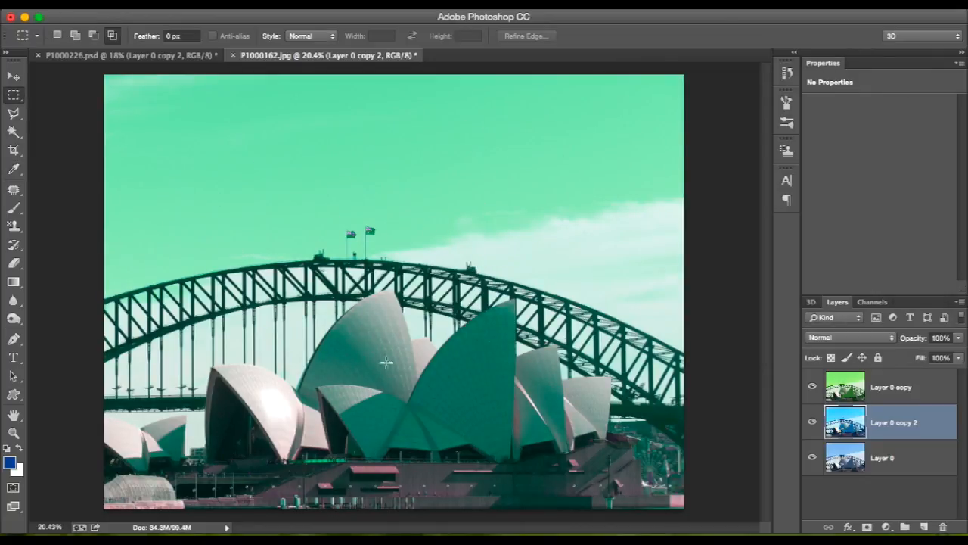
left_click(958, 338)
left_click_drag(956, 349, 937, 366)
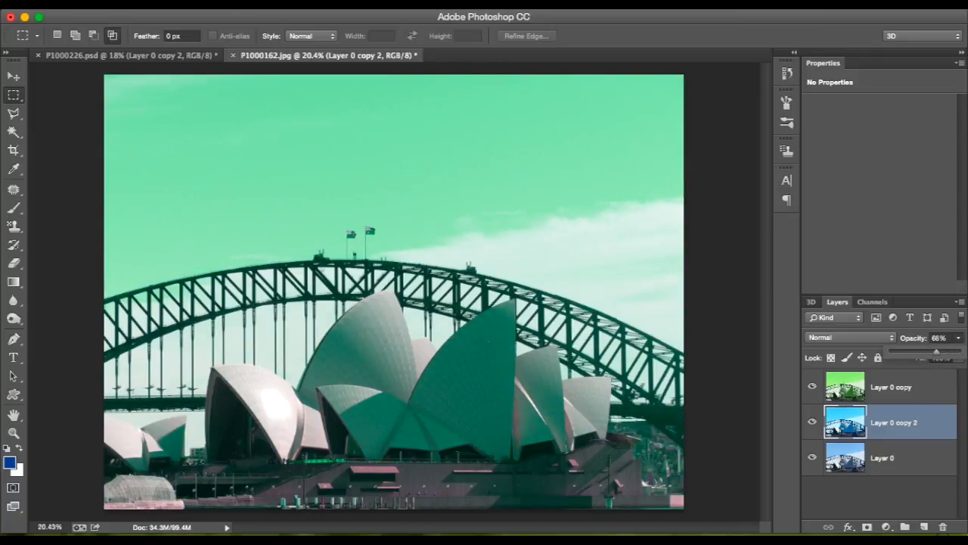
Duplicate Layer 0 within P1000162.jpg as Layer 0 copy 3.
left_click(877, 459)
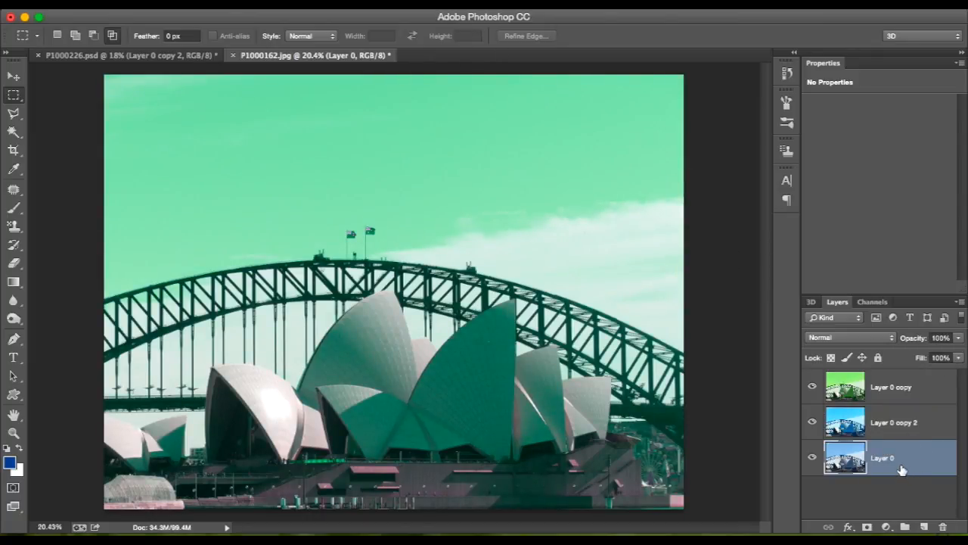
right_click(891, 459)
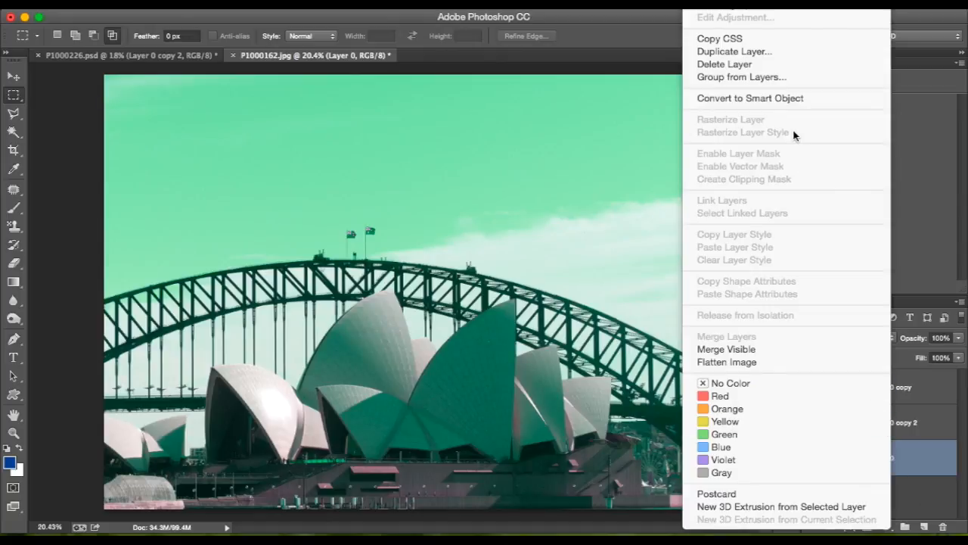
left_click(741, 51)
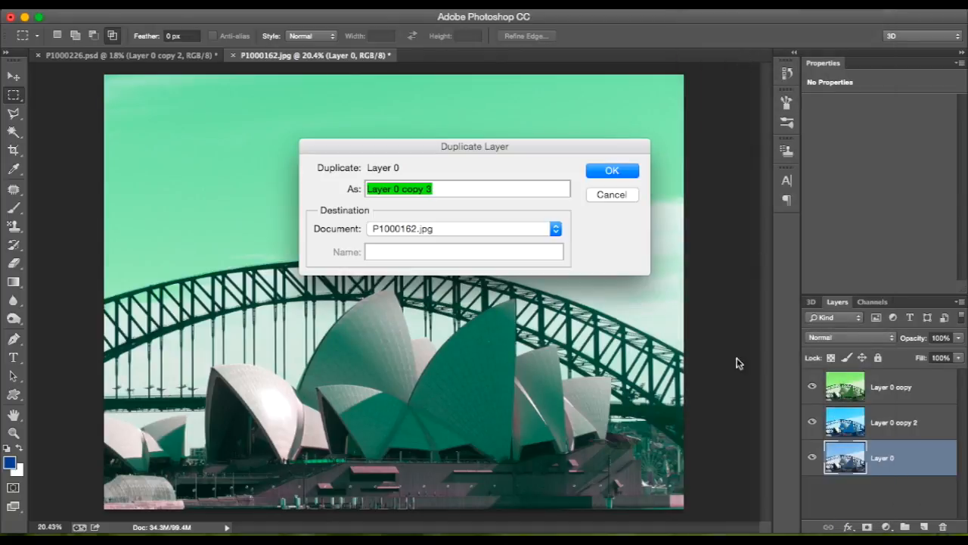
left_click(612, 173)
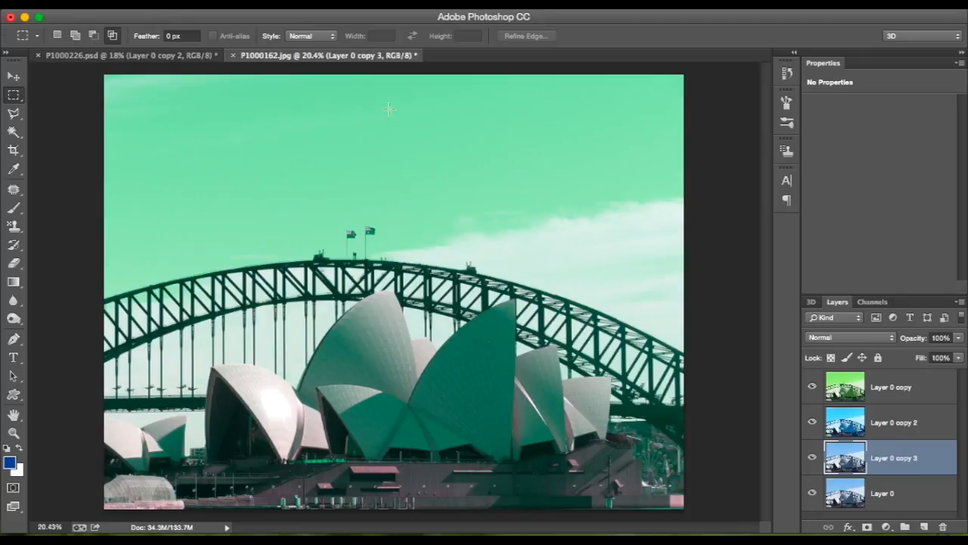
Open the Filter Gallery for Layer 0 copy 3 and fit the whole photo in the preview at 12.5%.
left_click(333, 4)
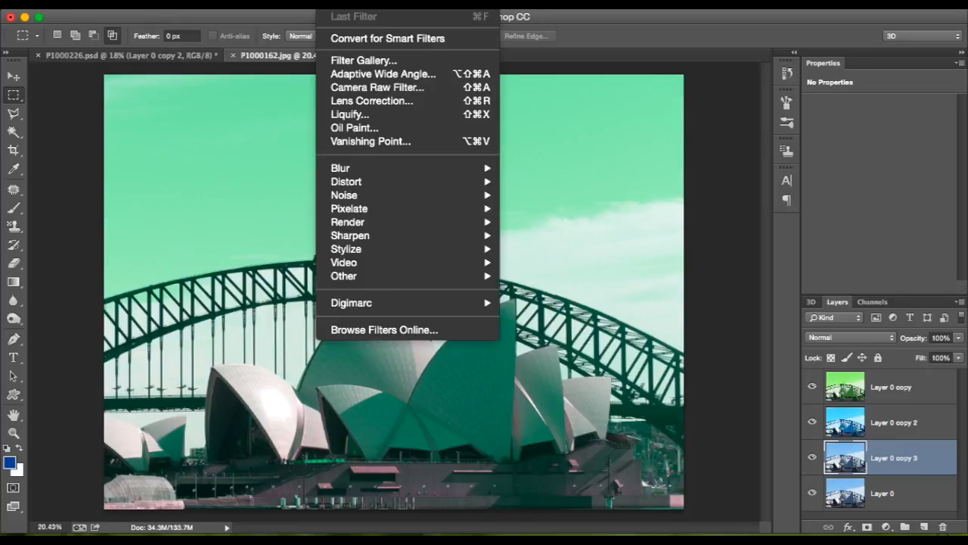
left_click(369, 62)
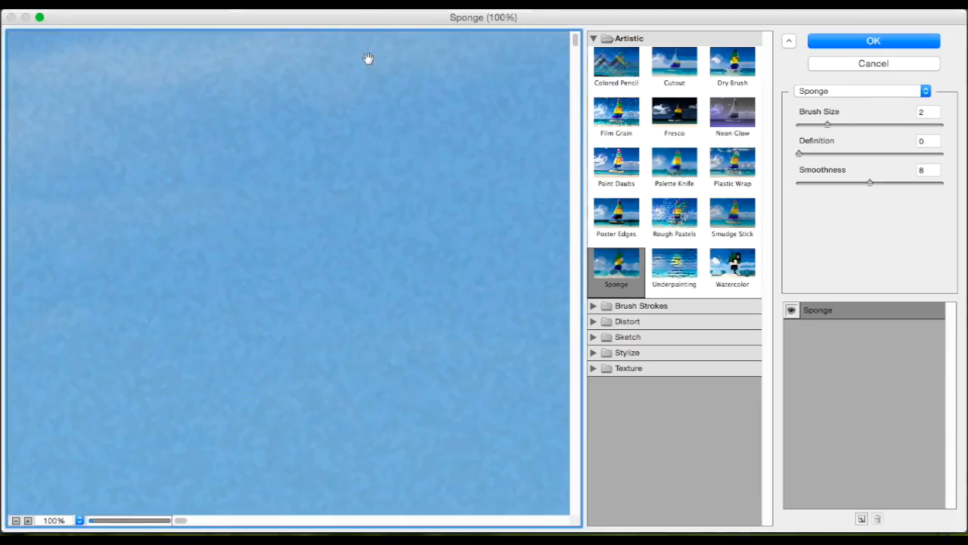
left_click(79, 521)
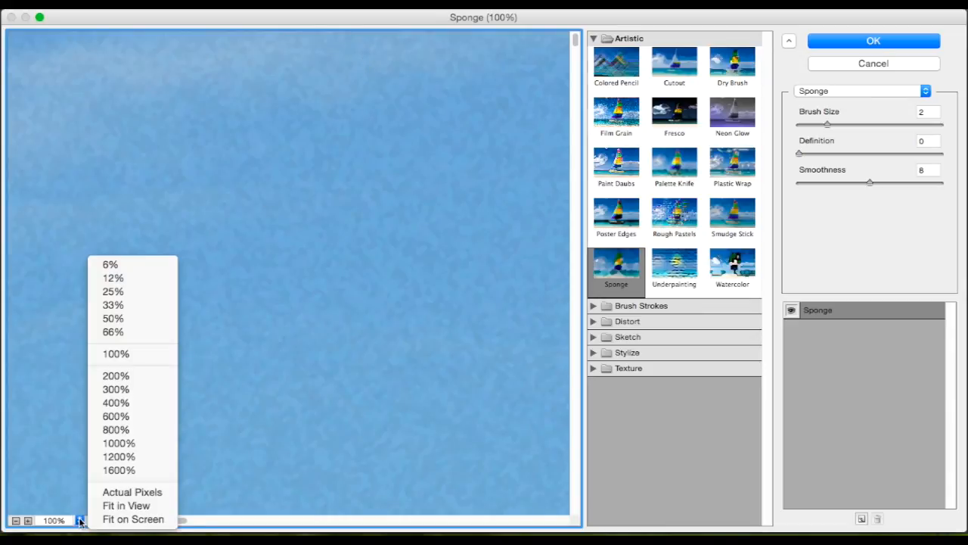
left_click(148, 292)
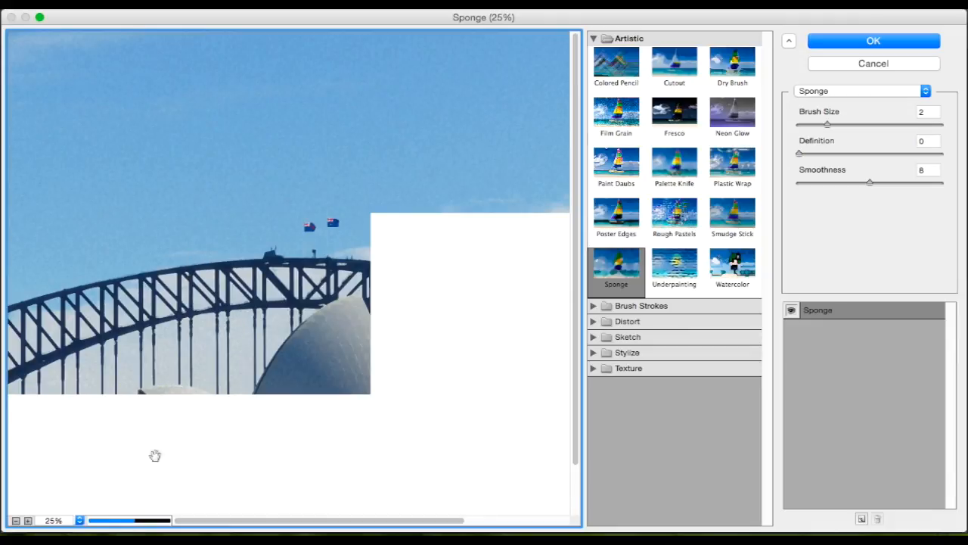
left_click(80, 521)
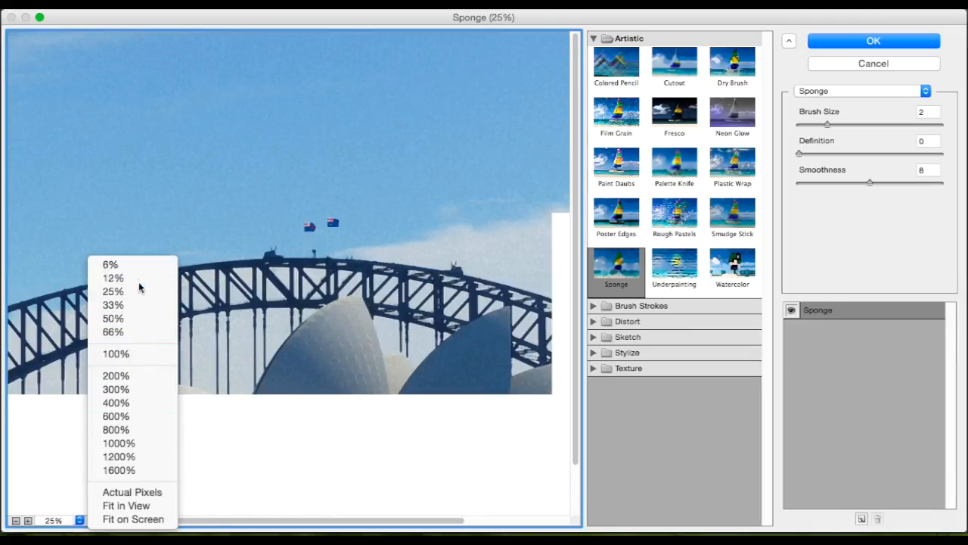
left_click(137, 278)
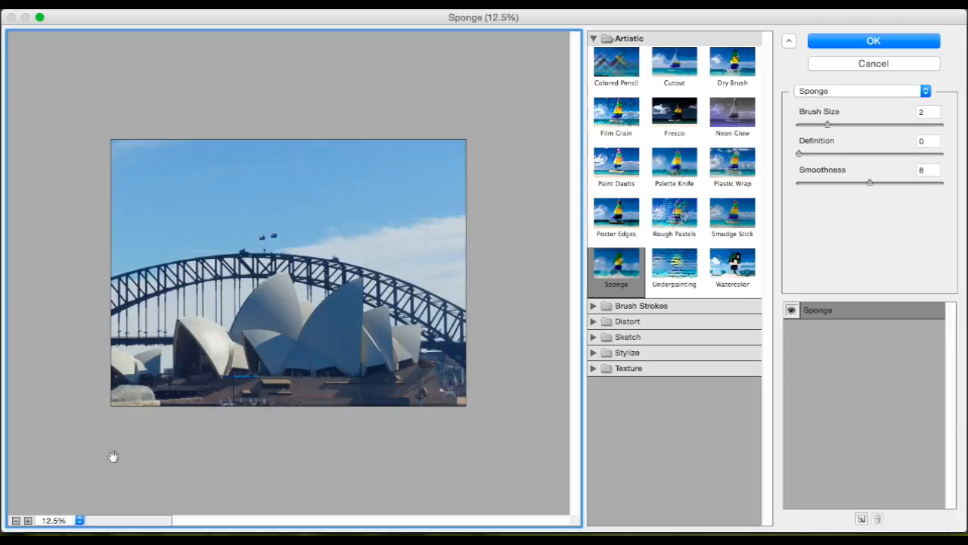
left_click(27, 521)
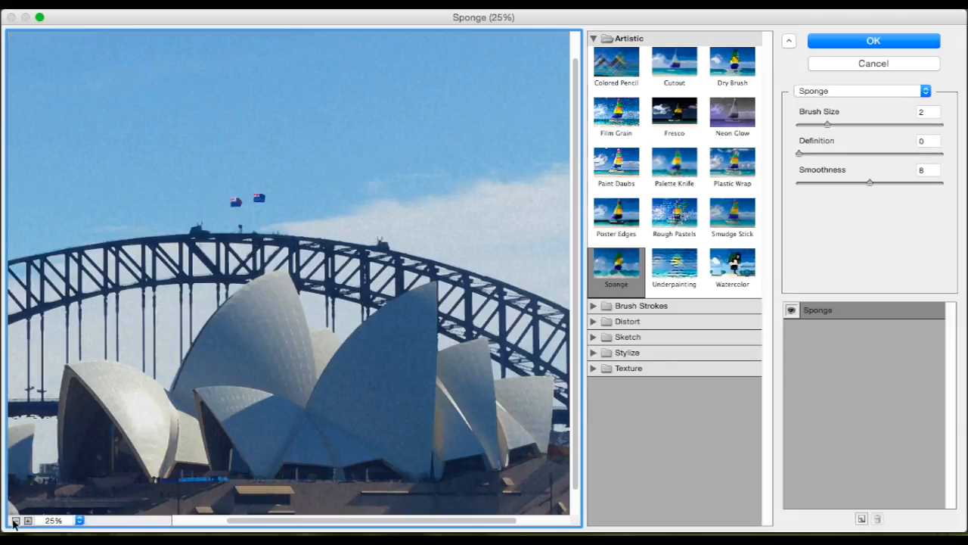
left_click(16, 521)
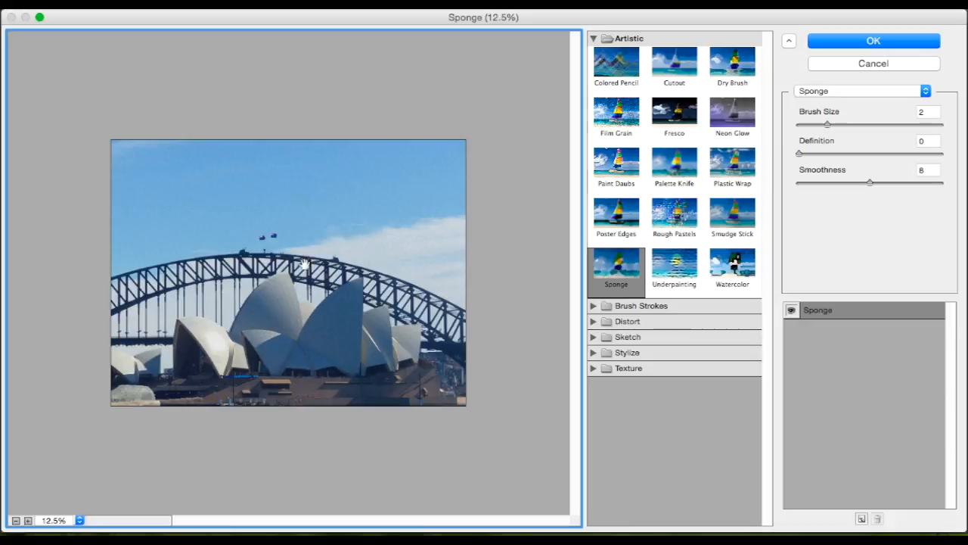
Try the Poster Edges, Dry Brush and Fresco artistic effects on Layer 0 copy 3 in the Filter Gallery preview.
left_click(601, 216)
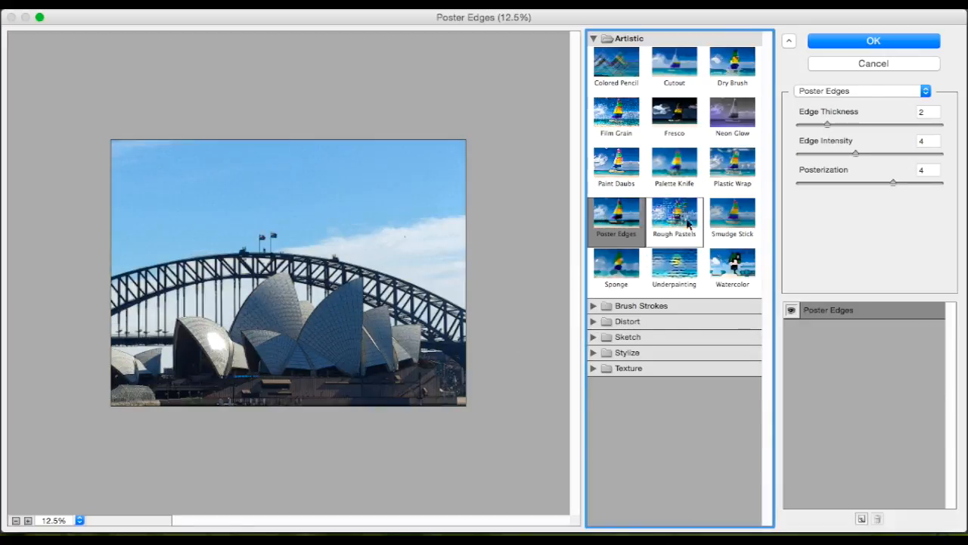
left_click(731, 87)
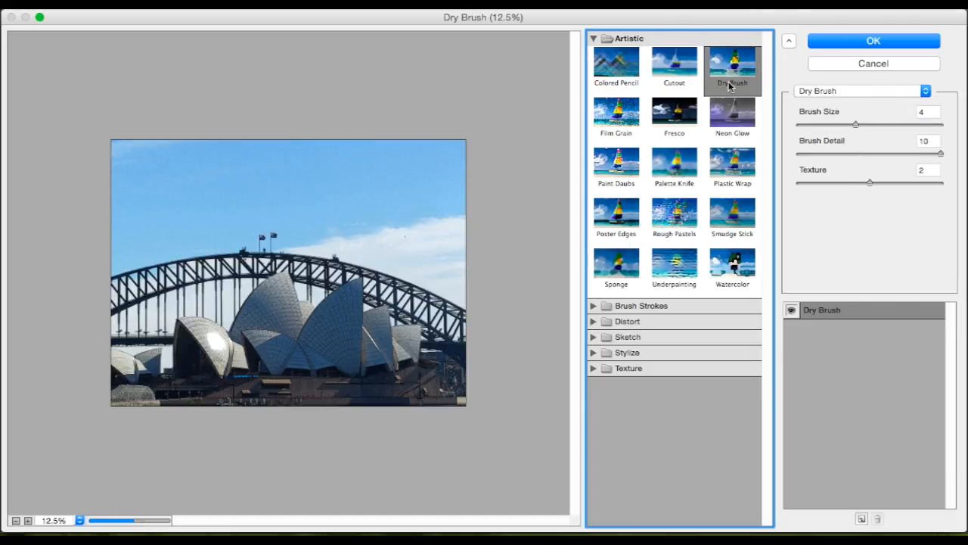
left_click(677, 85)
left_click(676, 99)
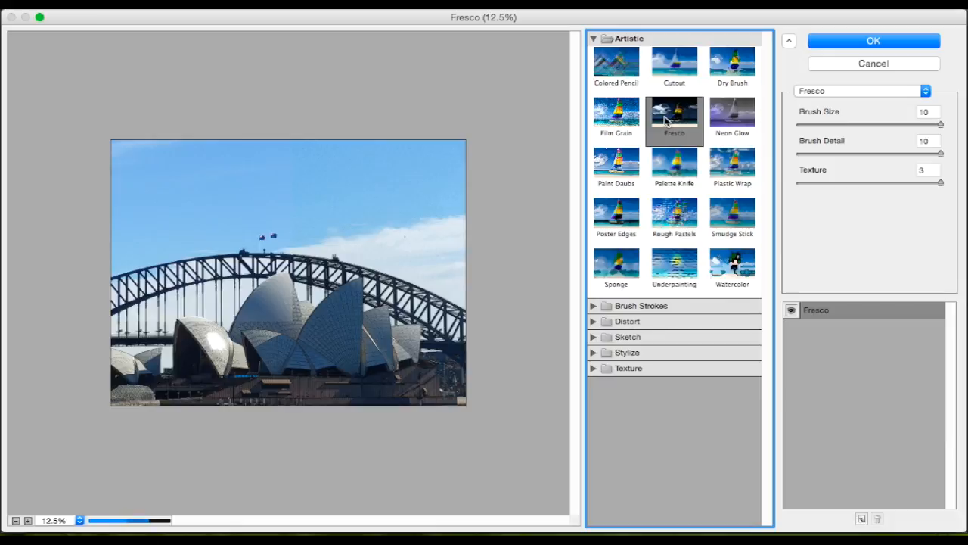
left_click(609, 217)
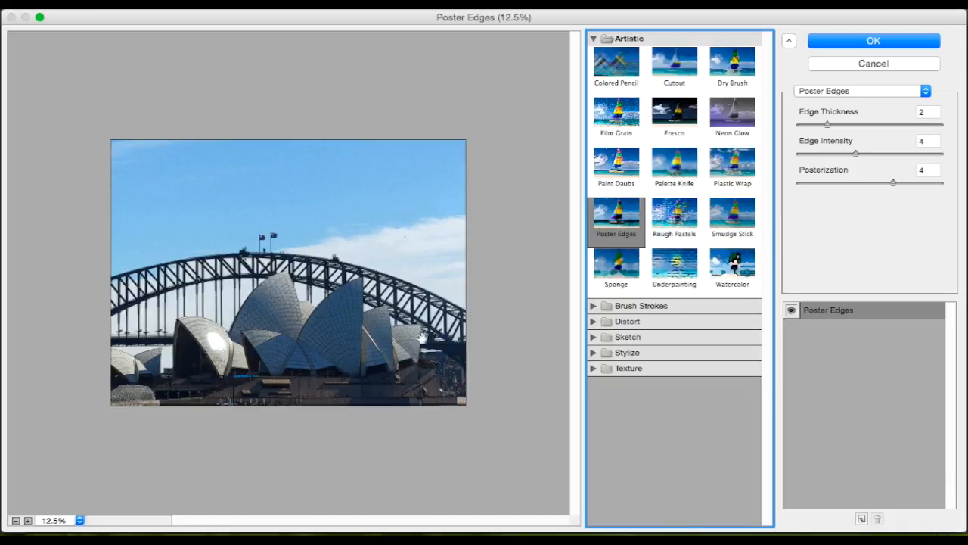
left_click(747, 55)
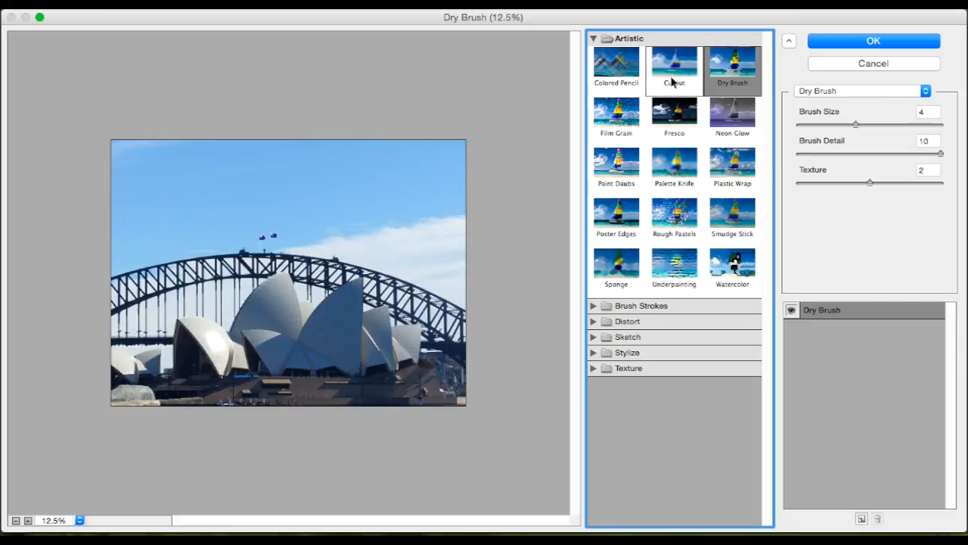
Apply the Cutout filter to Layer 0 copy 3 with 7 levels, edge simplicity 5 and edge fidelity 1.
left_click(672, 82)
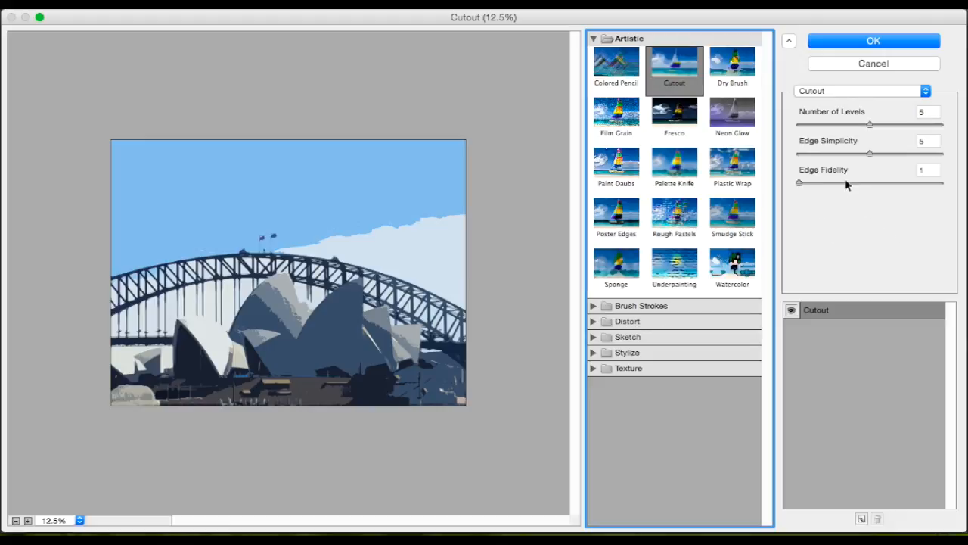
left_click(832, 125)
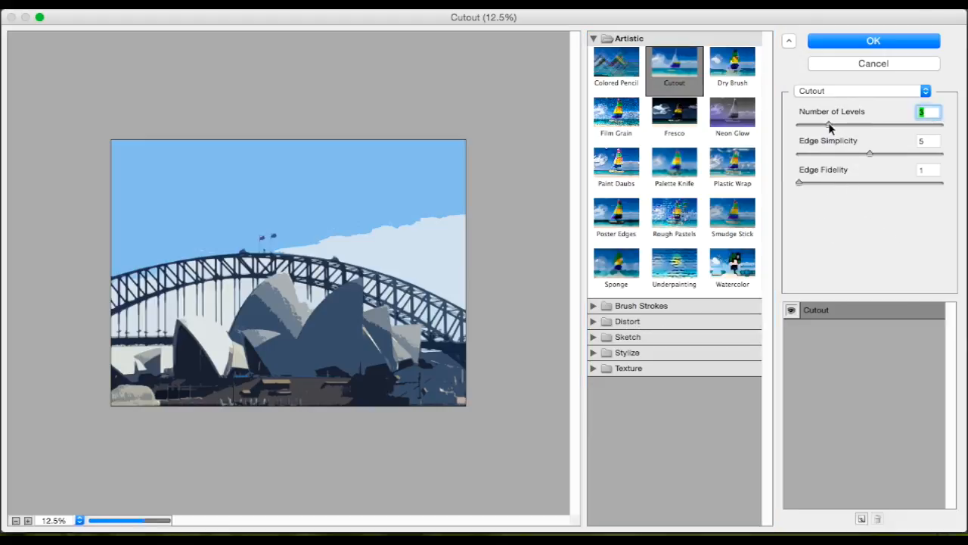
left_click_drag(832, 125, 886, 129)
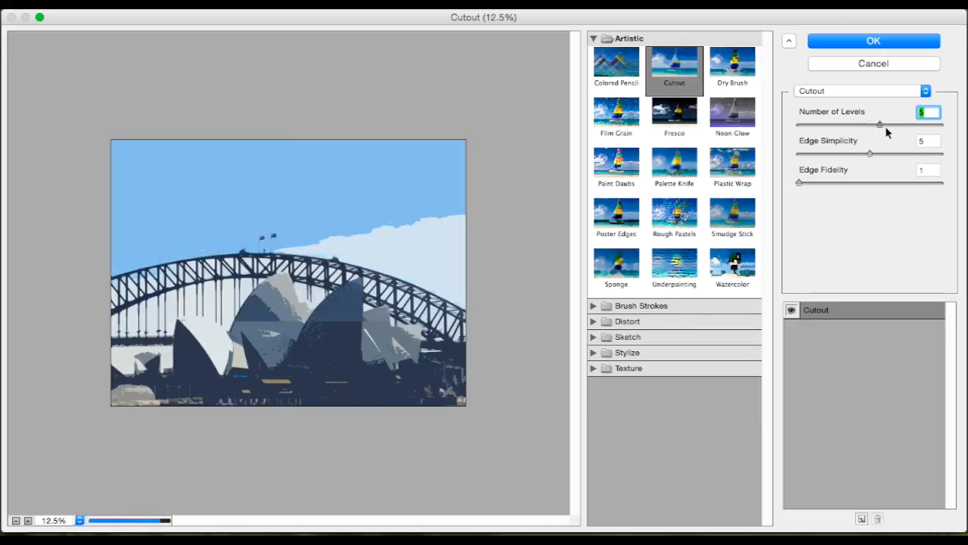
left_click_drag(886, 126, 895, 152)
left_click(851, 154)
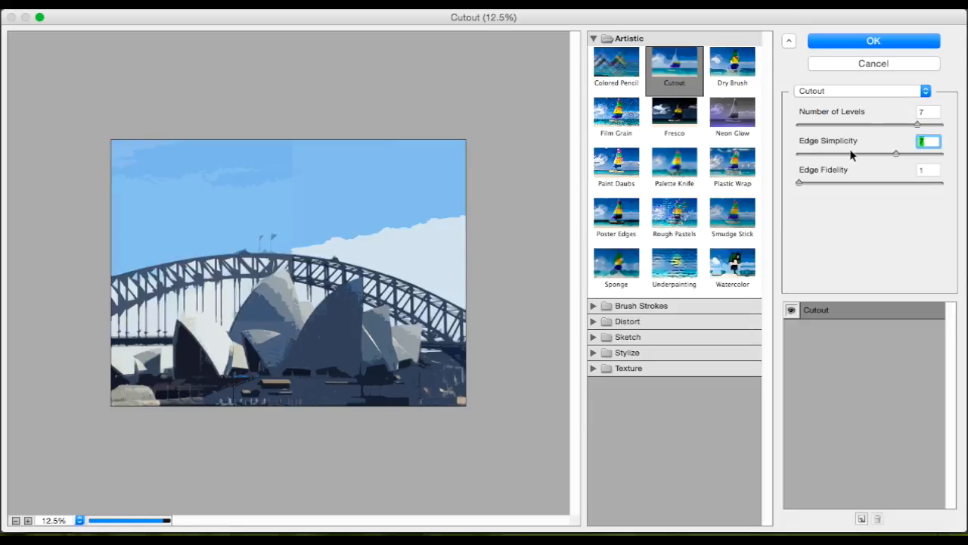
left_click_drag(851, 155, 885, 155)
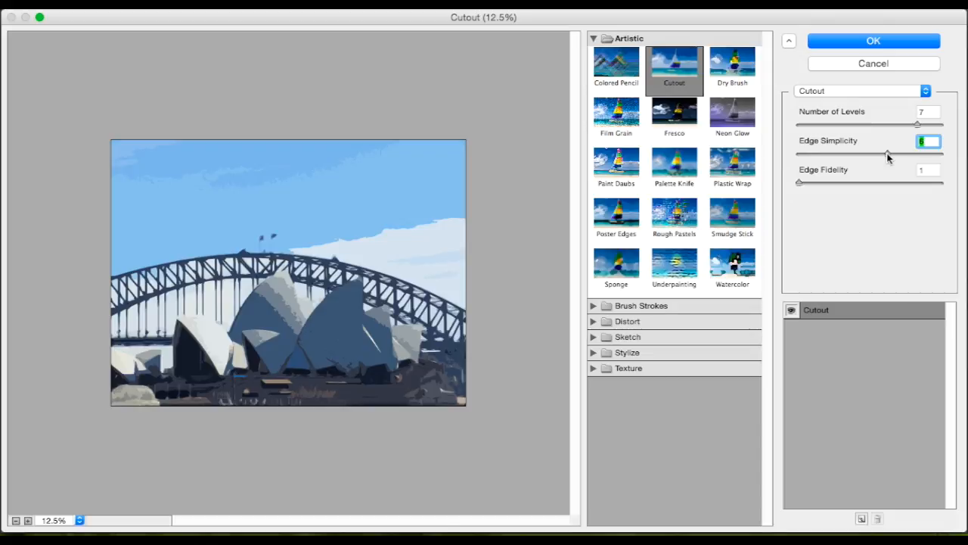
left_click_drag(887, 154, 899, 155)
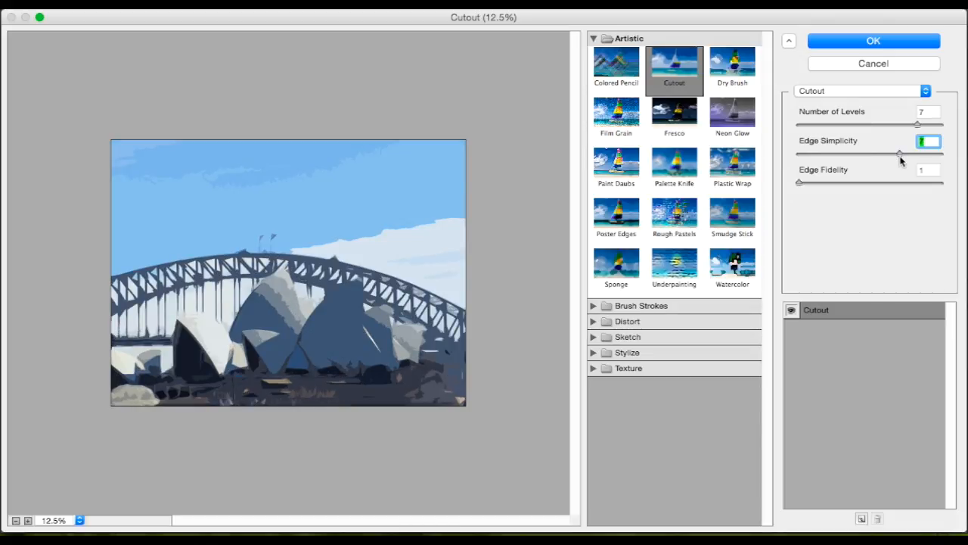
left_click_drag(883, 154, 870, 154)
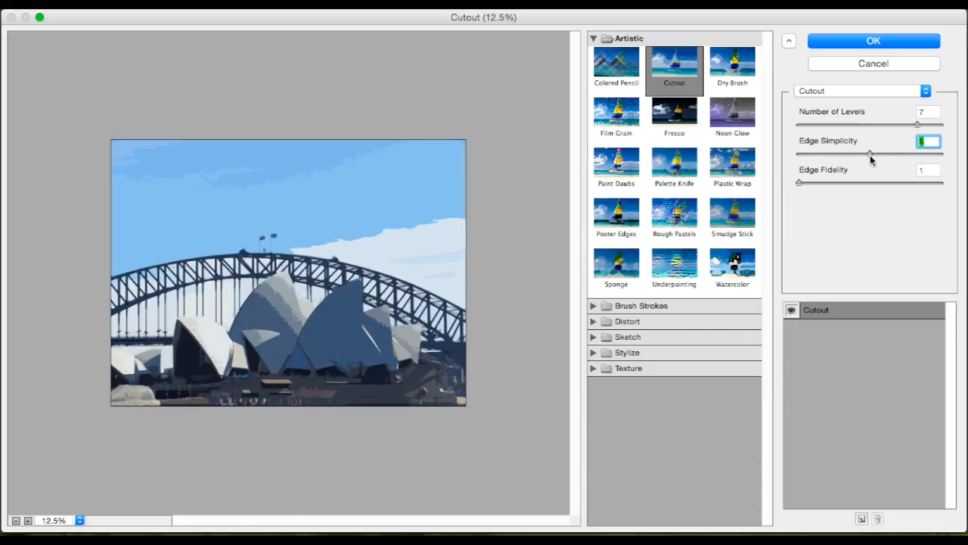
left_click(865, 42)
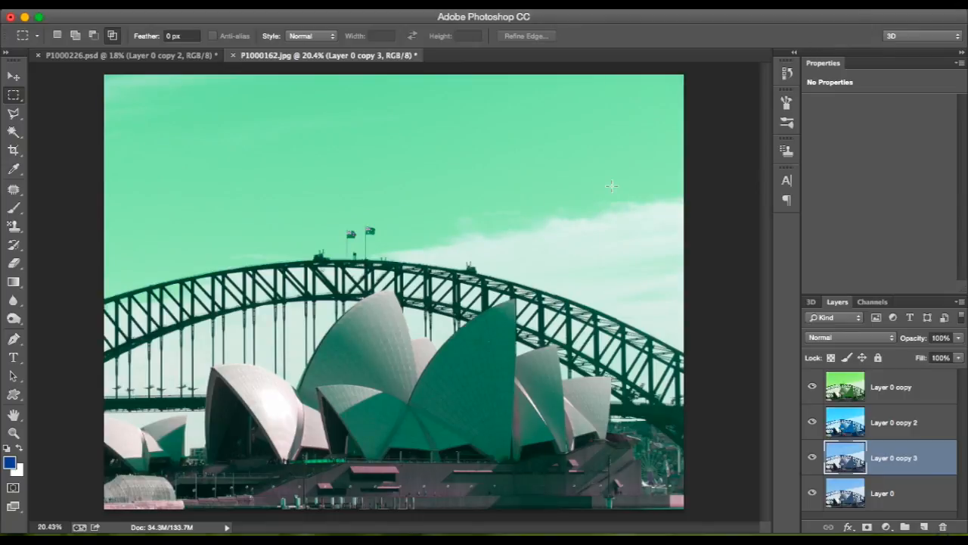
Move Layer 0 copy 3 to the top of the layer stack and lower its opacity to 55%.
left_click_drag(862, 456, 836, 368)
left_click(959, 339)
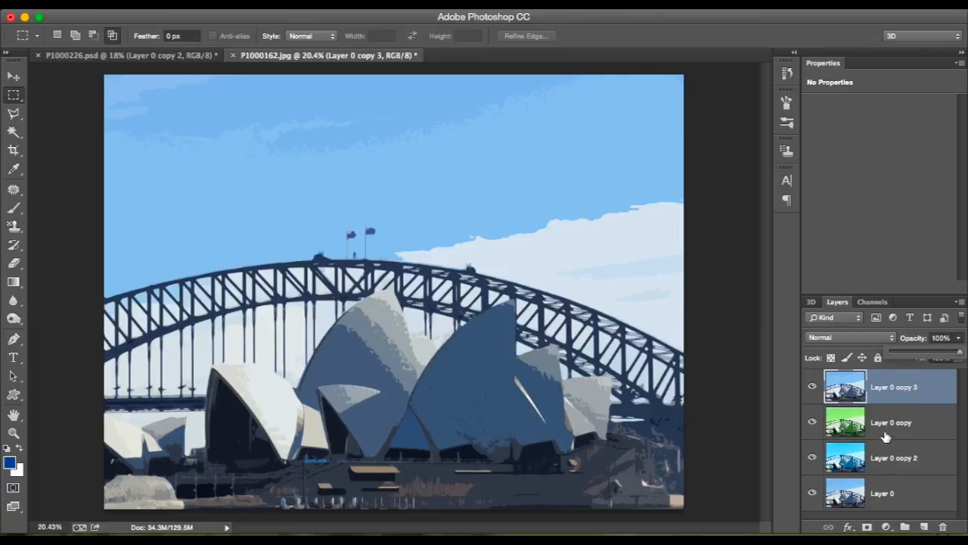
left_click(936, 352)
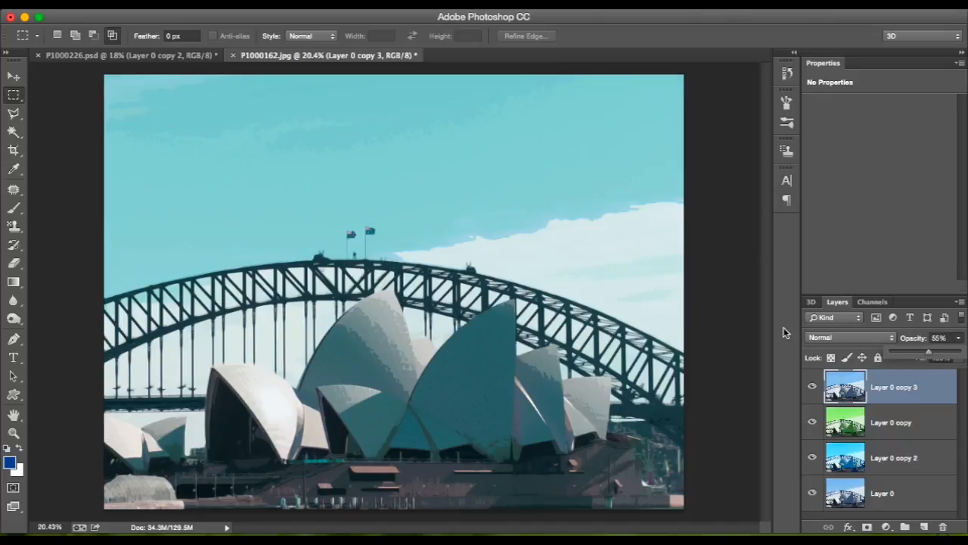
Apply a Hue/Saturation adjustment to Layer 0 copy with hue -136 and a strongly raised saturation.
left_click(884, 427)
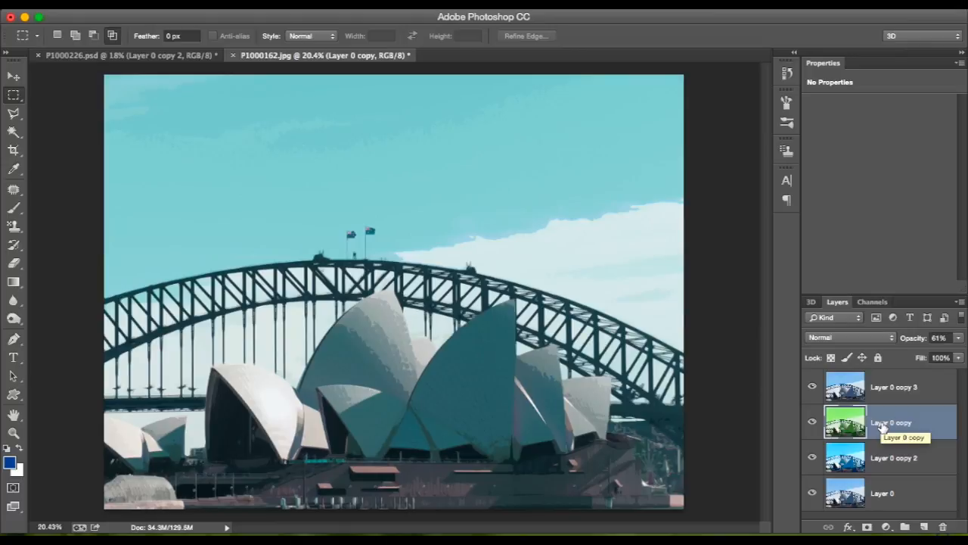
key("super+u")
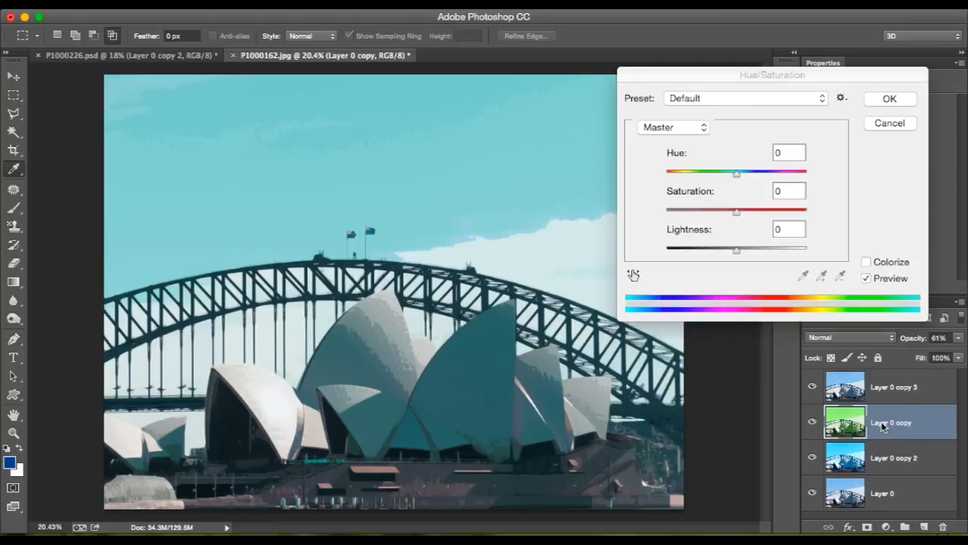
left_click_drag(736, 176, 679, 179)
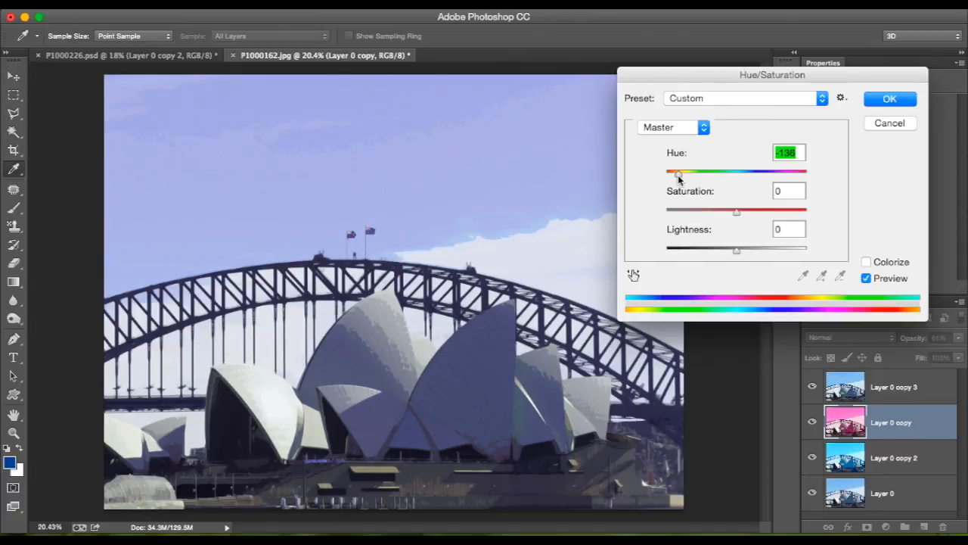
left_click_drag(737, 213, 803, 217)
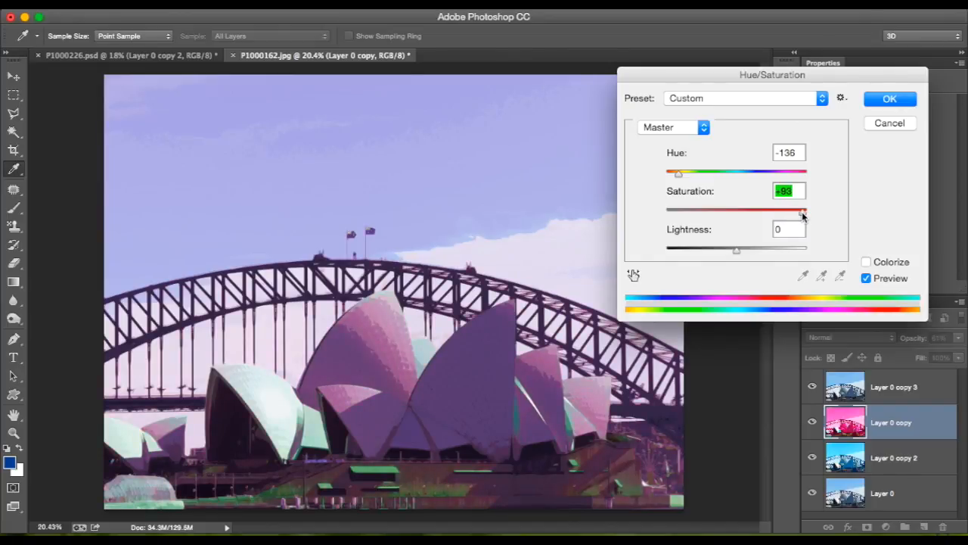
left_click_drag(805, 216, 796, 217)
left_click(877, 98)
key("m")
Apply a Hue/Saturation adjustment to Layer 0 copy 2 with hue +101, saturation +42 and lightness +40.
left_click(899, 463)
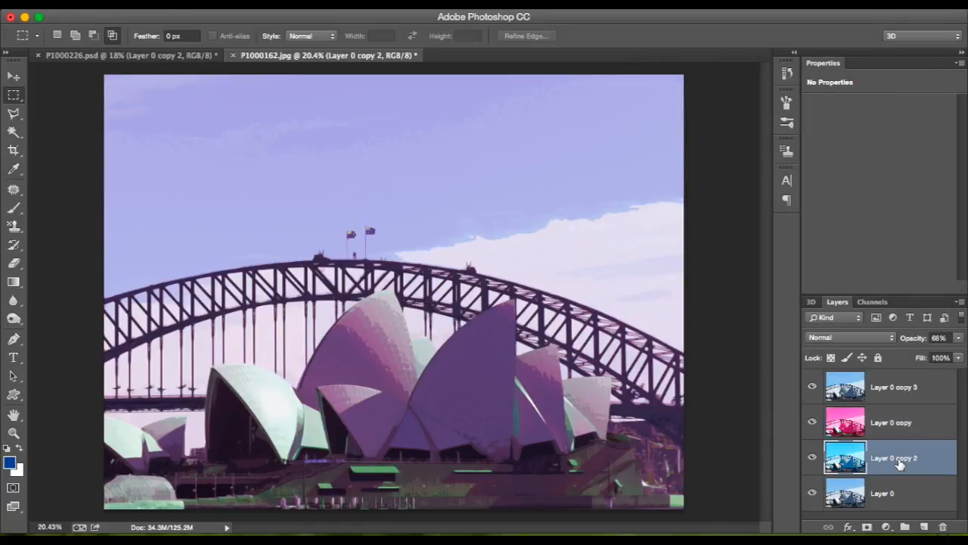
key("ctrl+u")
left_click_drag(736, 176, 785, 179)
left_click_drag(735, 213, 766, 212)
left_click_drag(738, 253, 765, 253)
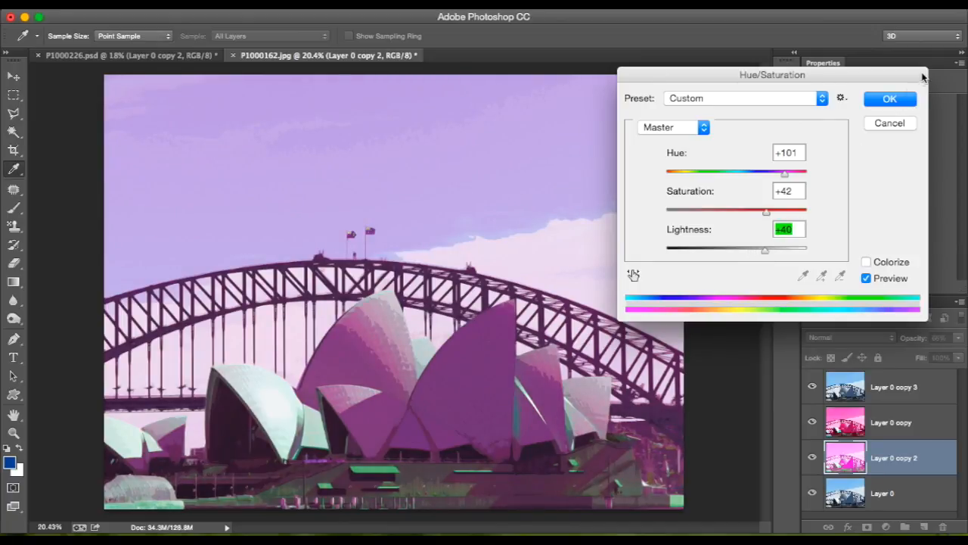
left_click(890, 99)
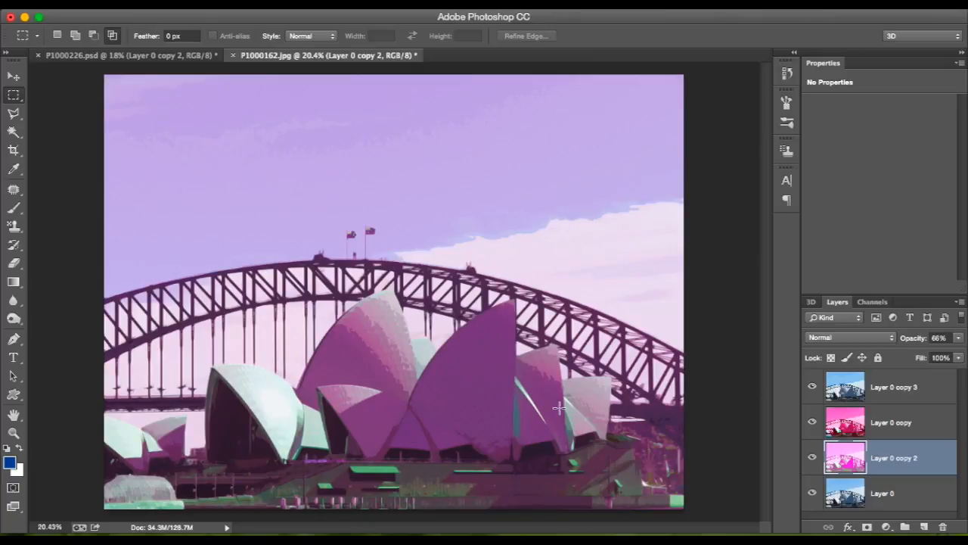
Duplicate Layer 0 within P1000162.jpg as Layer 0 copy 4.
left_click(905, 422)
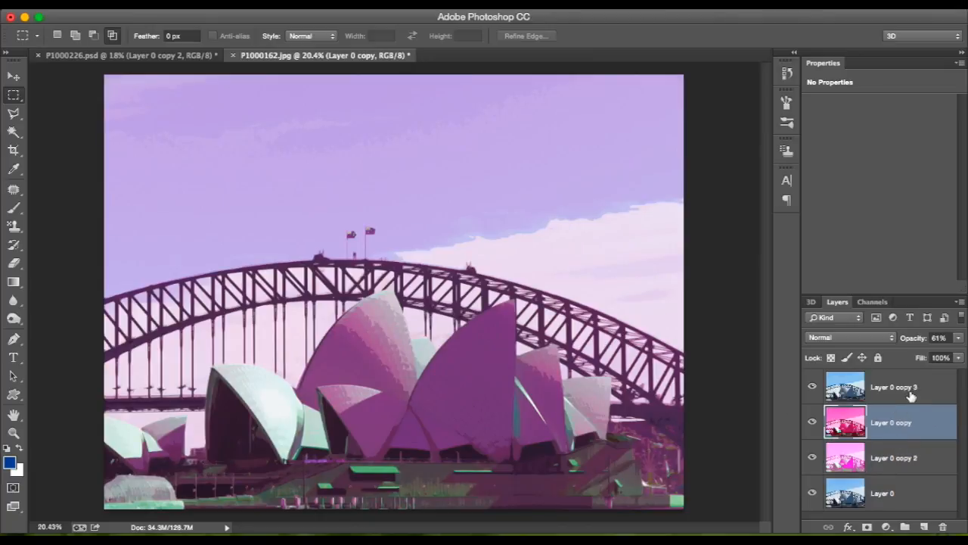
left_click(902, 373)
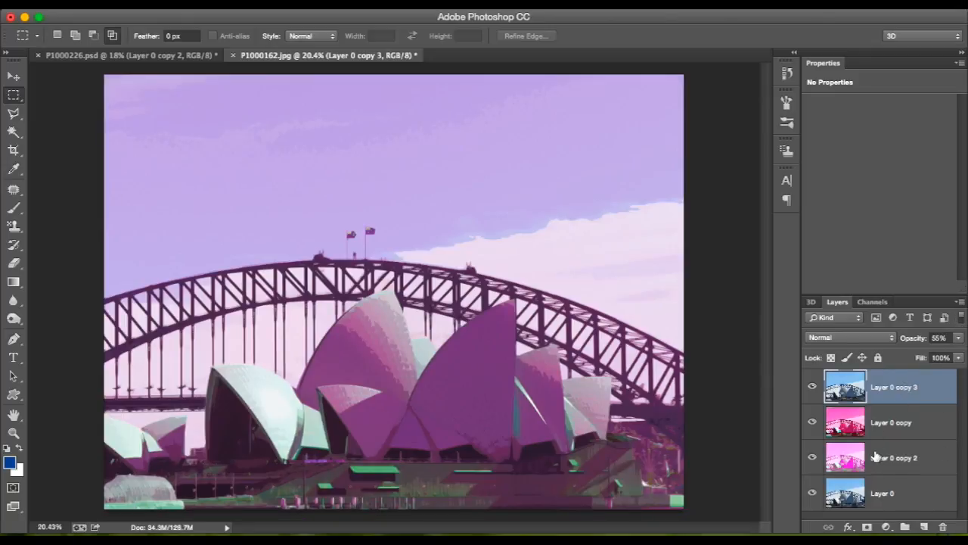
left_click(887, 488)
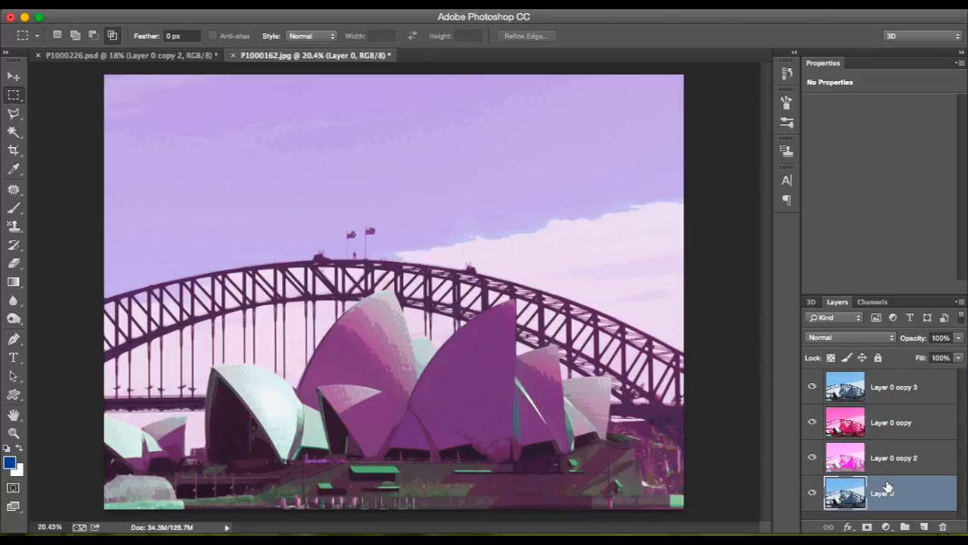
right_click(887, 488)
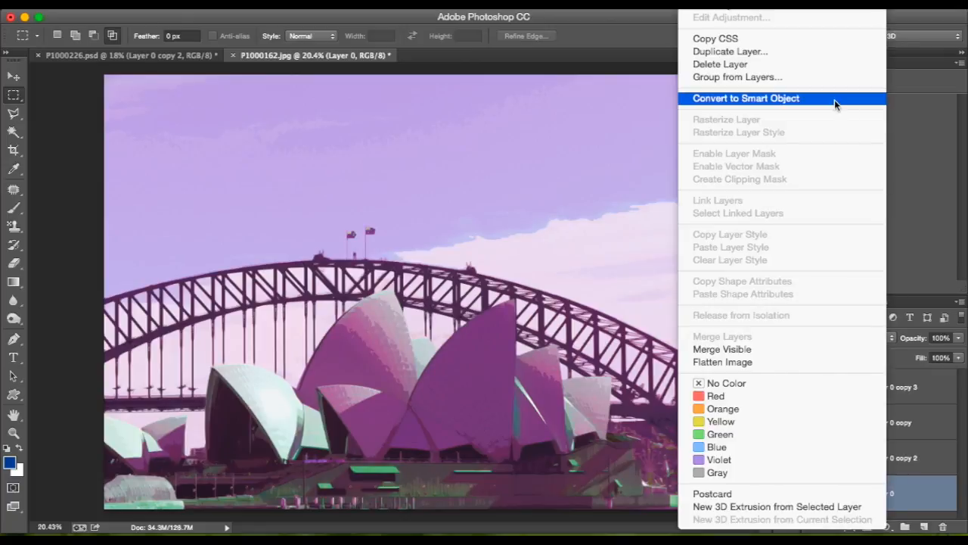
left_click(764, 54)
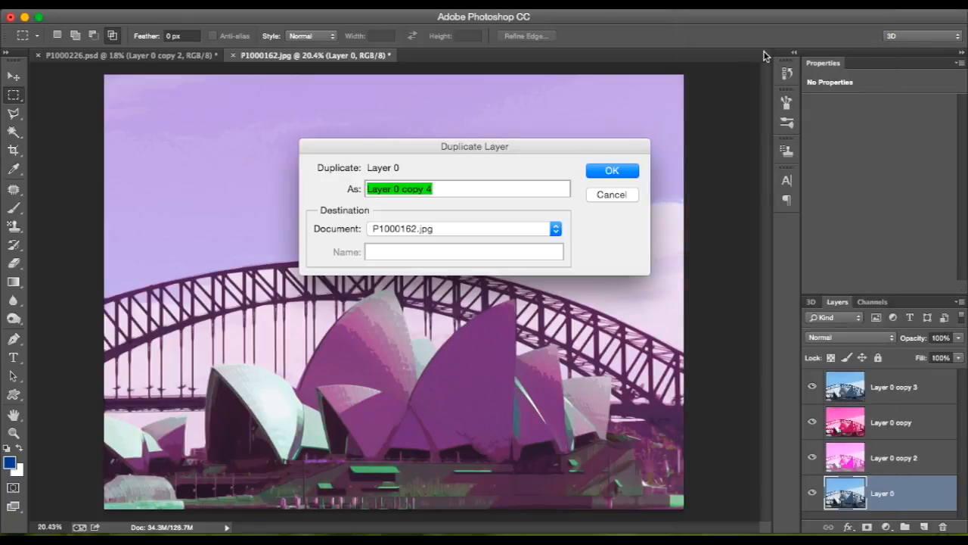
left_click(603, 168)
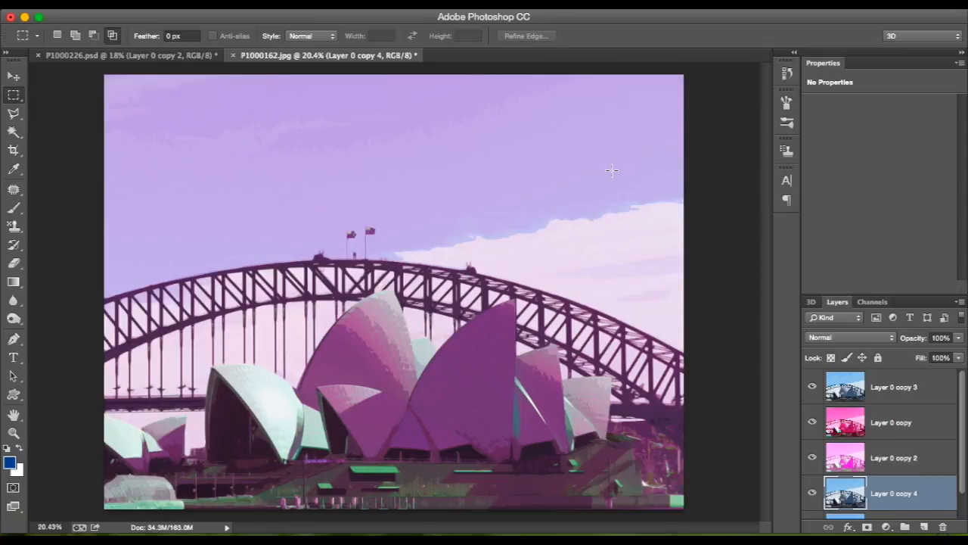
Start the Lighting Effects filter on Layer 0 copy 4 and raise the spot light's intensity to 26.
left_click(331, 3)
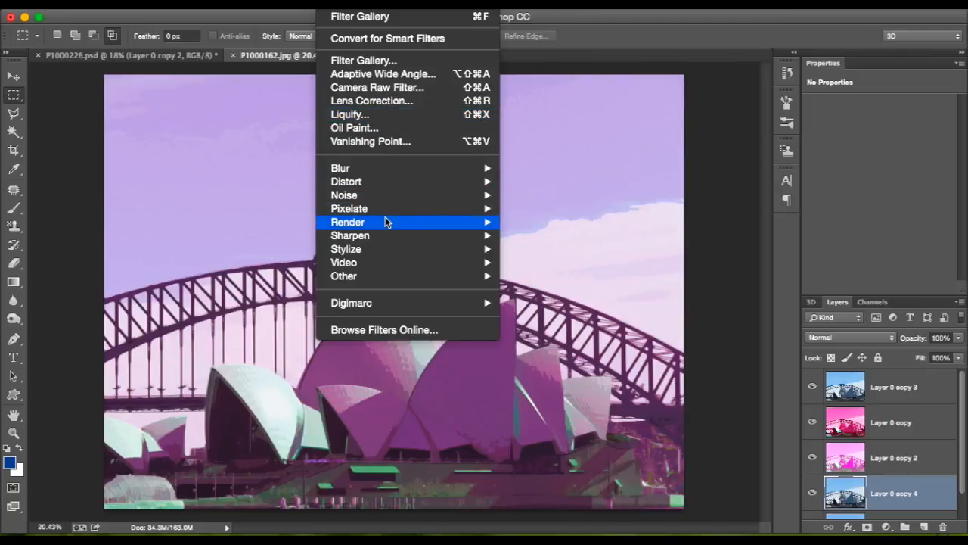
mouse_move(386, 239)
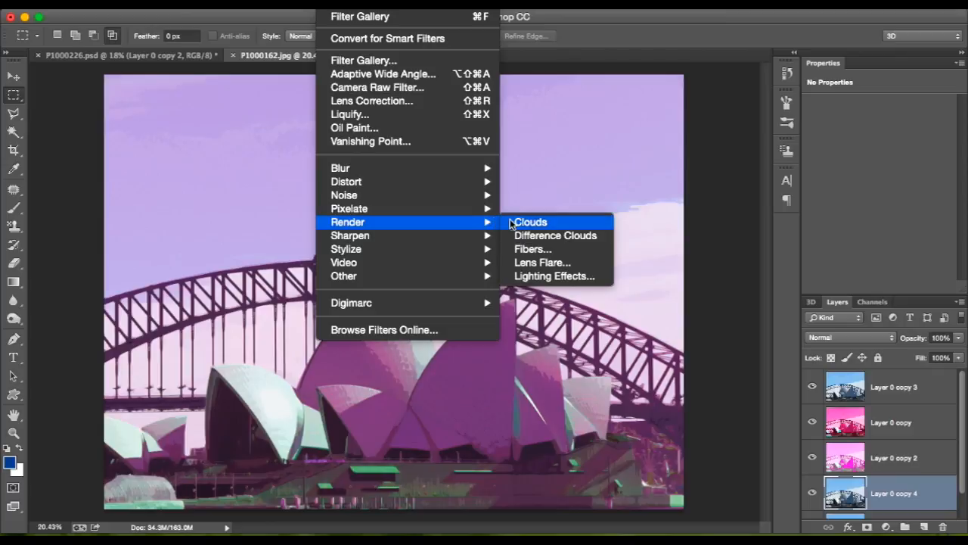
left_click(520, 276)
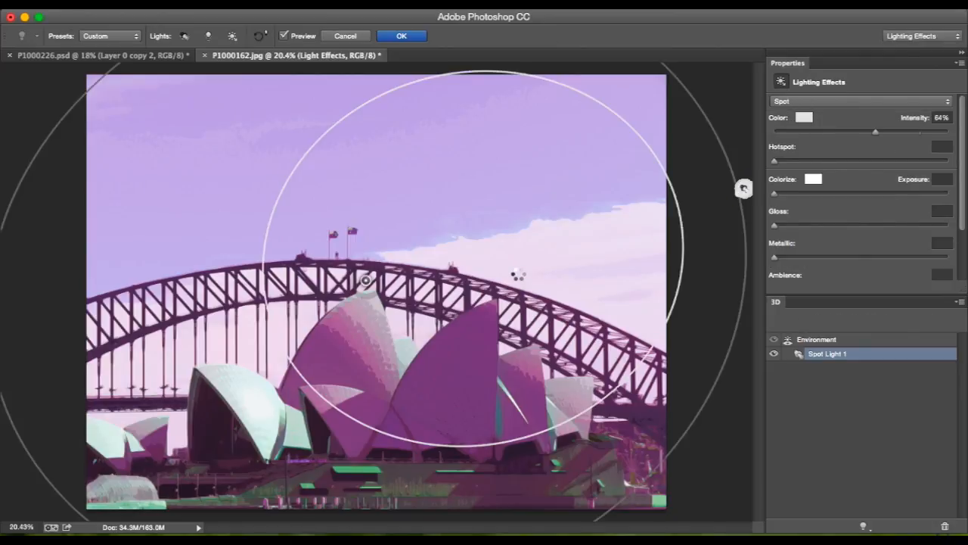
scroll(518, 278, "down", 3)
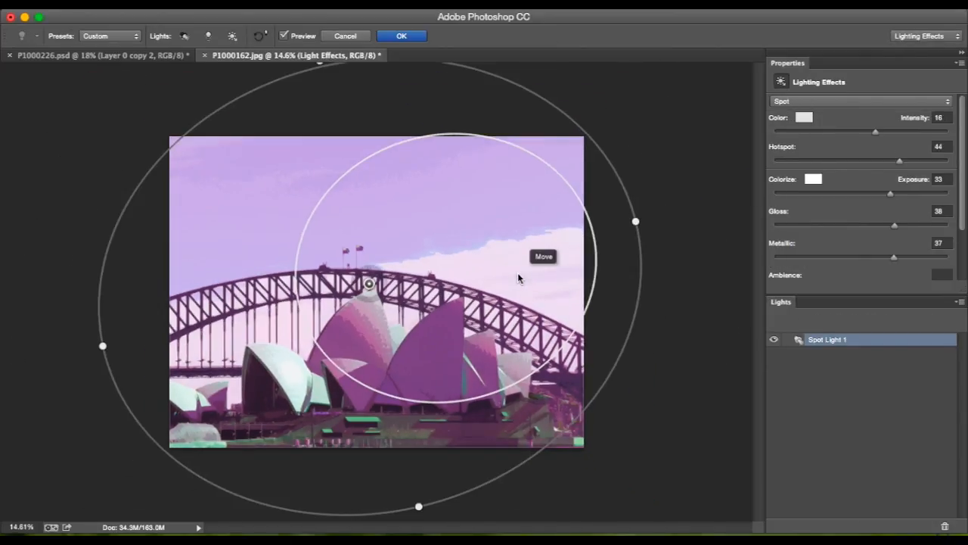
left_click(285, 37)
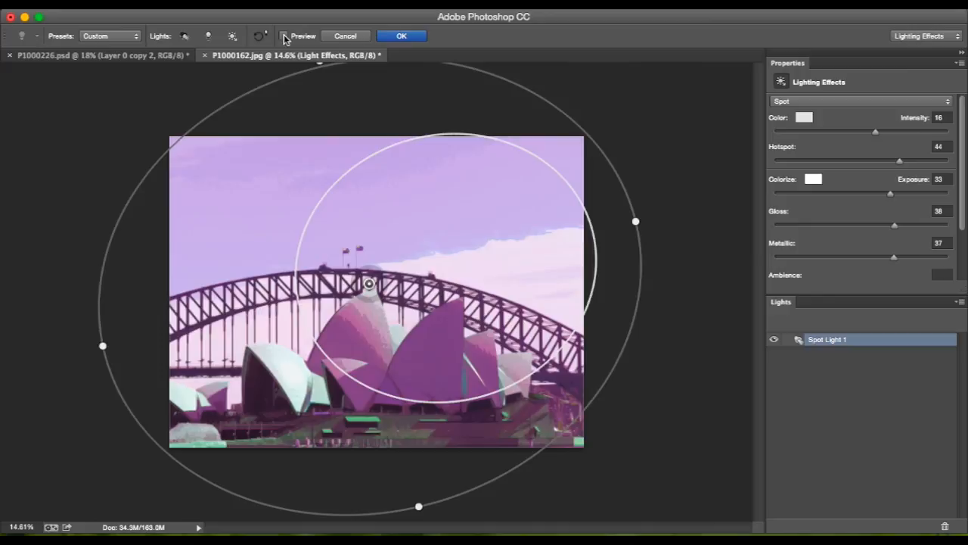
left_click(285, 37)
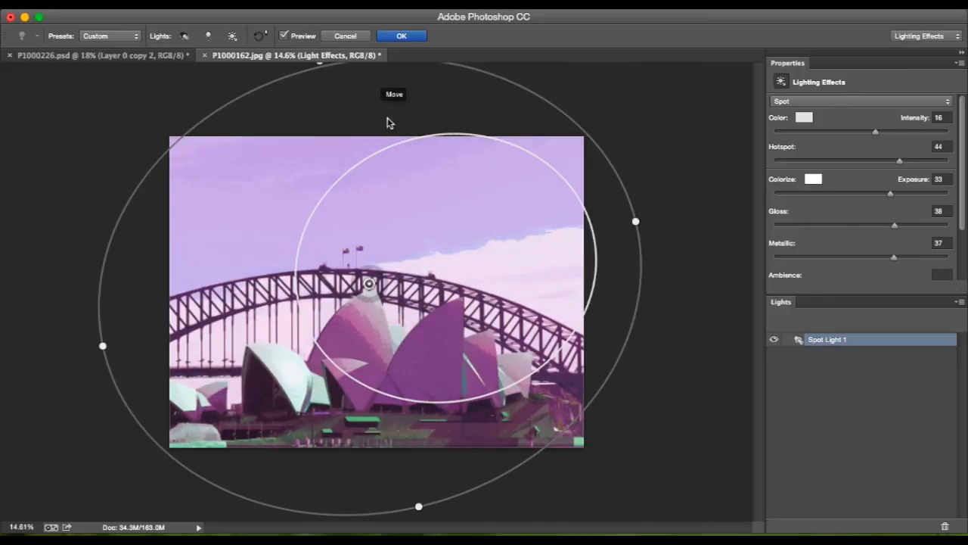
mouse_move(373, 276)
left_click_drag(376, 273, 383, 277)
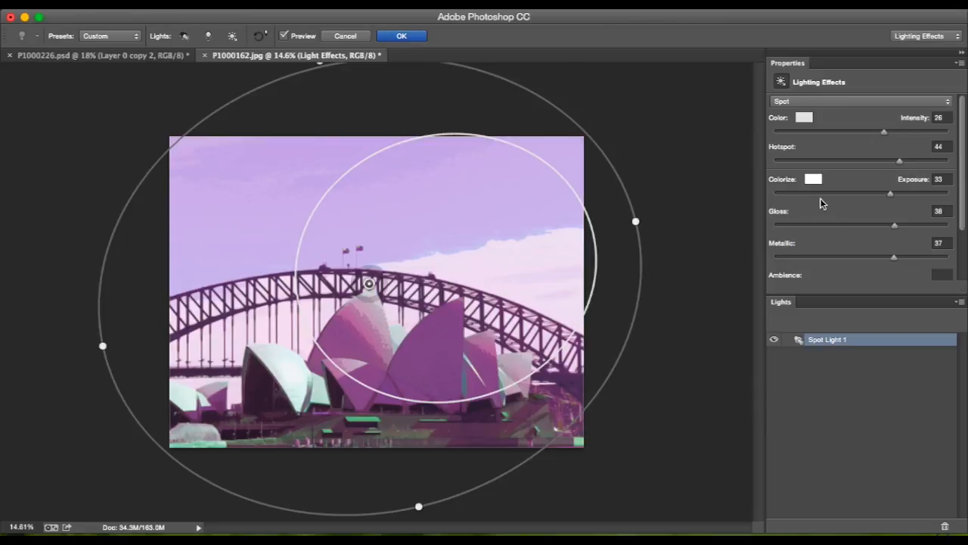
Set the spot light's color to red with hue 14°, saturation 100%, brightness 35% and intensity +1.00 stops.
left_click(809, 119)
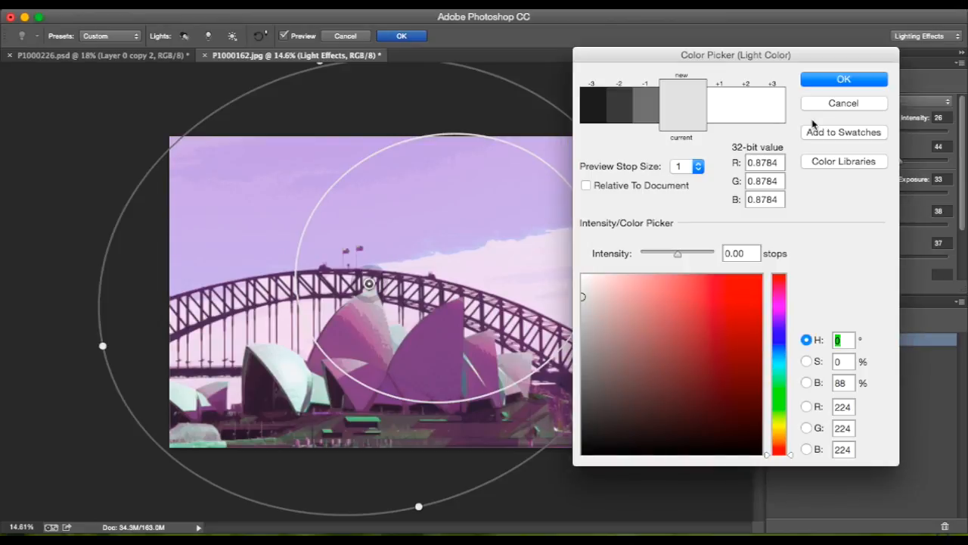
left_click_drag(668, 339, 727, 326)
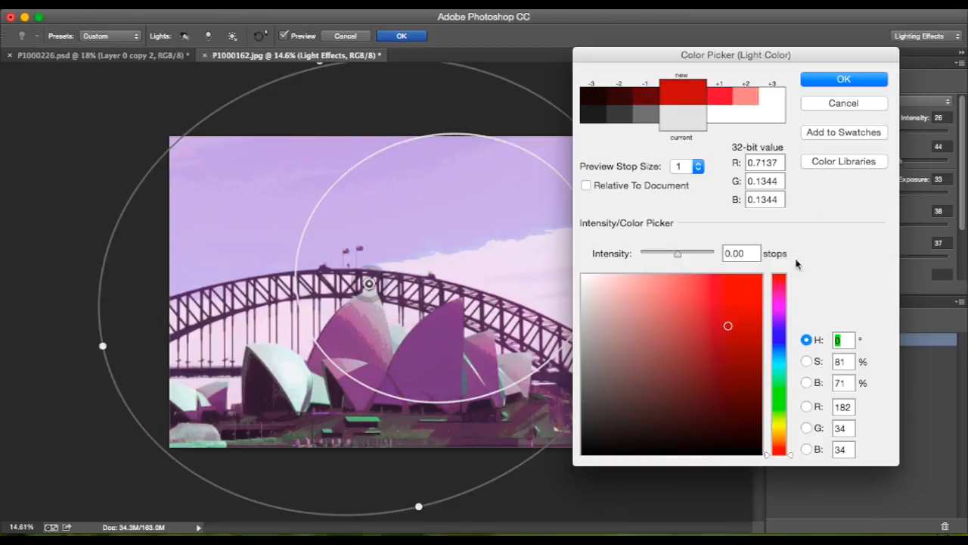
mouse_move(780, 451)
left_mouse_down()
mouse_move(783, 435)
mouse_move(780, 449)
left_mouse_up()
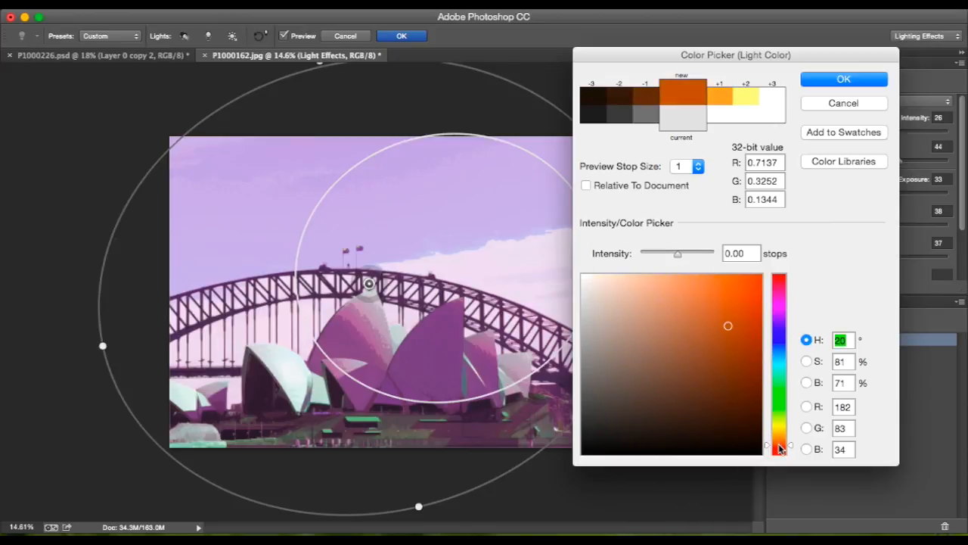
left_click_drag(742, 330, 787, 395)
left_click(772, 346)
left_click_drag(782, 445, 784, 451)
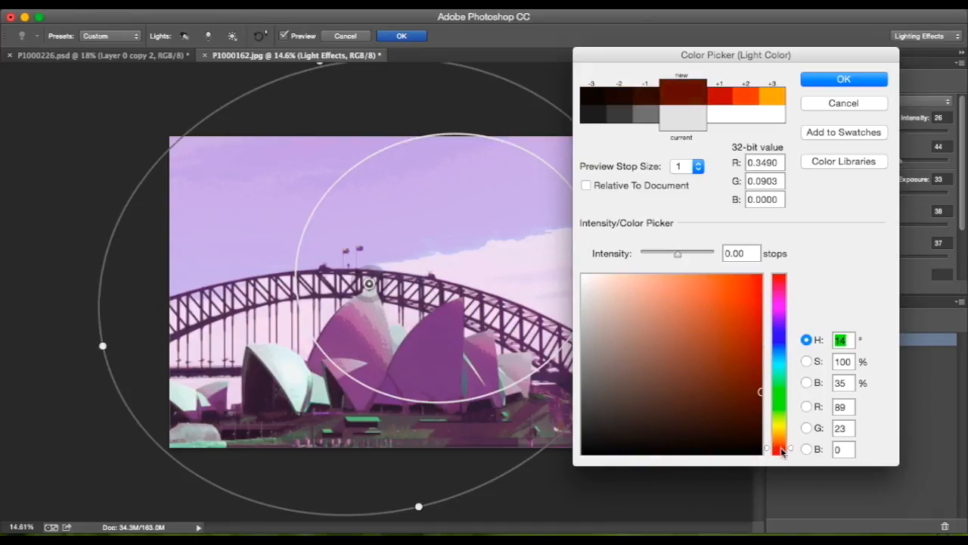
left_click(721, 100)
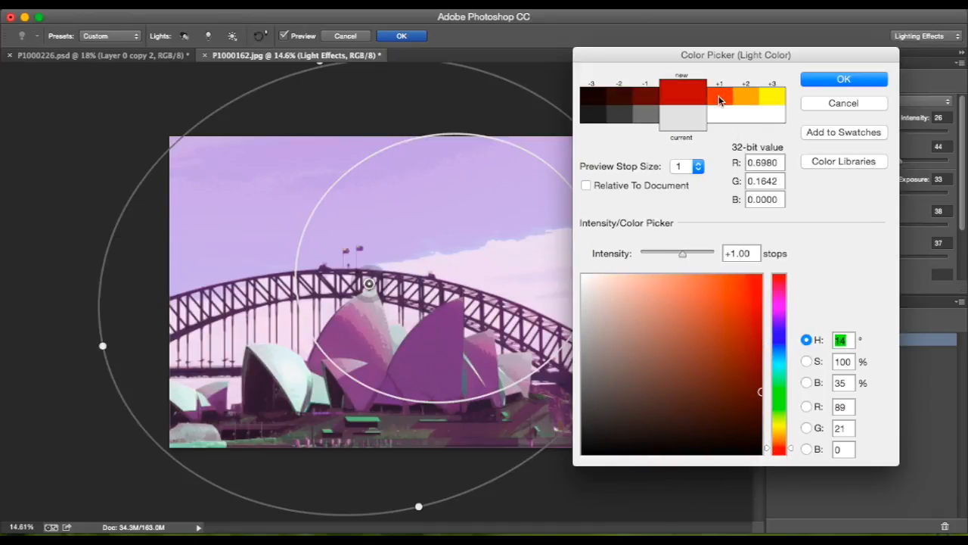
left_click(845, 79)
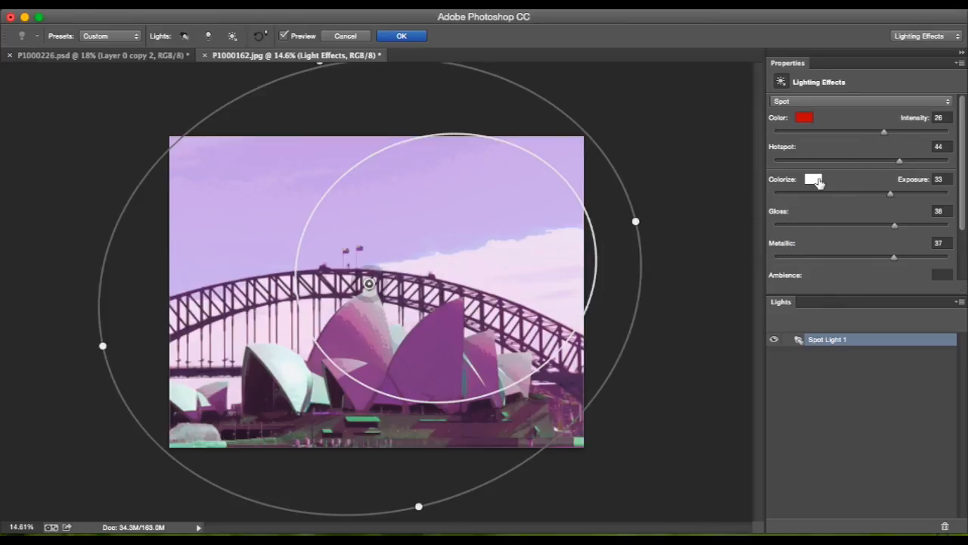
Set the Colorize ambient color to red with saturation 100% and brightness 42%, and apply the lighting effect.
left_click(817, 181)
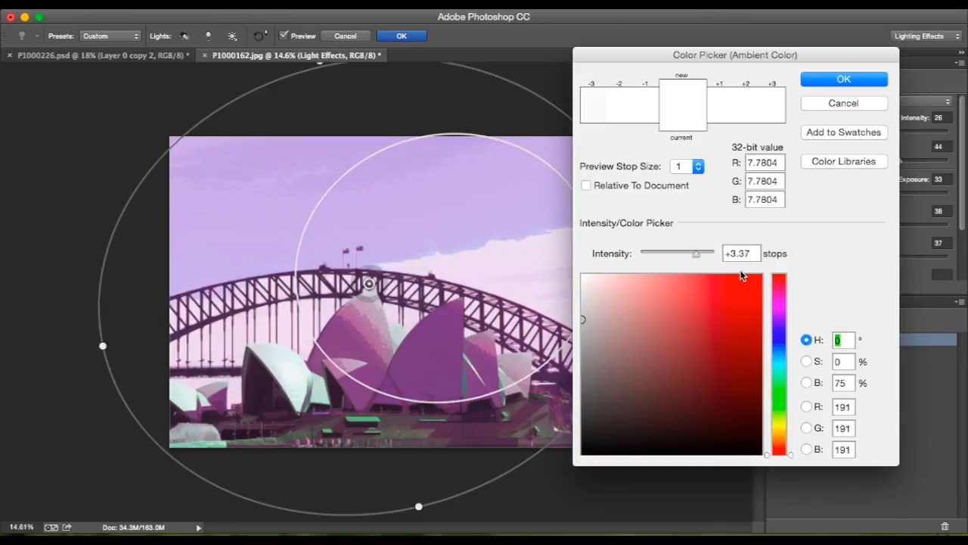
left_click(752, 345)
left_click_drag(752, 345, 761, 379)
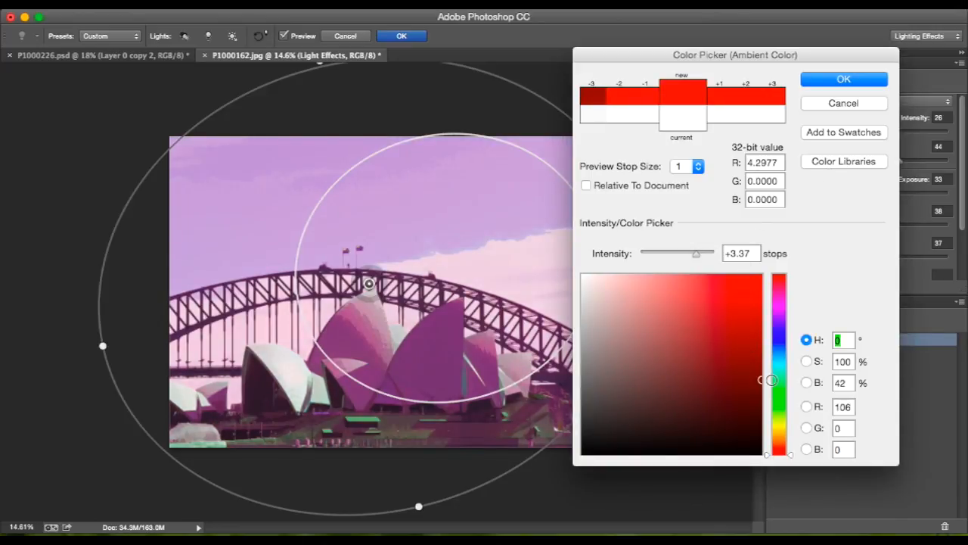
left_click(839, 80)
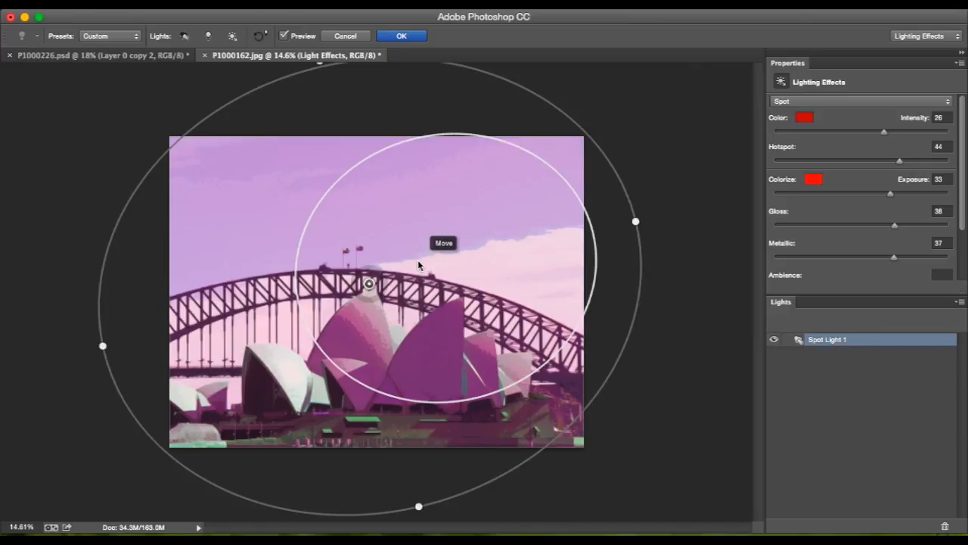
left_click(402, 36)
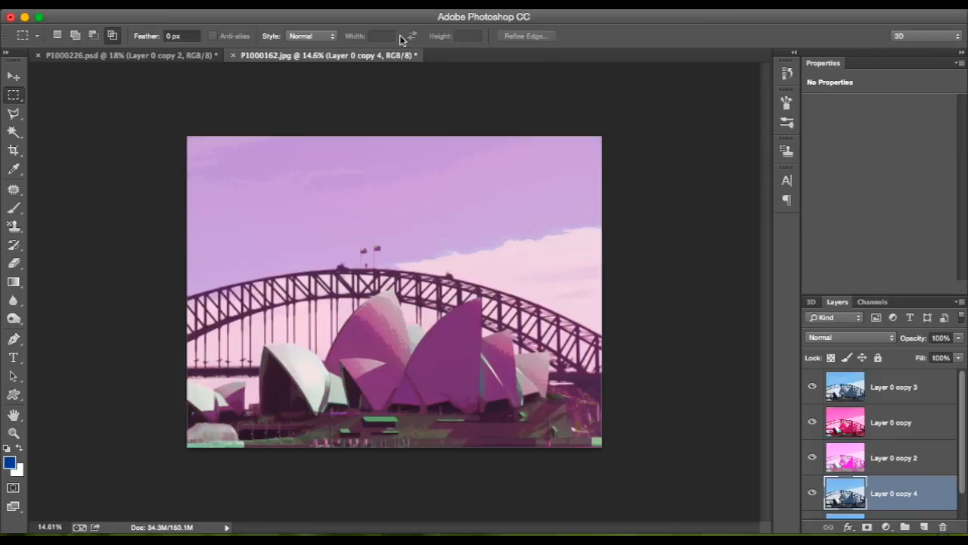
Move Layer 0 copy 4 to the top of the layer stack and lower its opacity to 51%.
left_click(863, 378, "super")
left_click_drag(863, 378, 868, 374)
left_click(958, 337)
left_click_drag(960, 351, 926, 351)
scroll(567, 338, "up", 2)
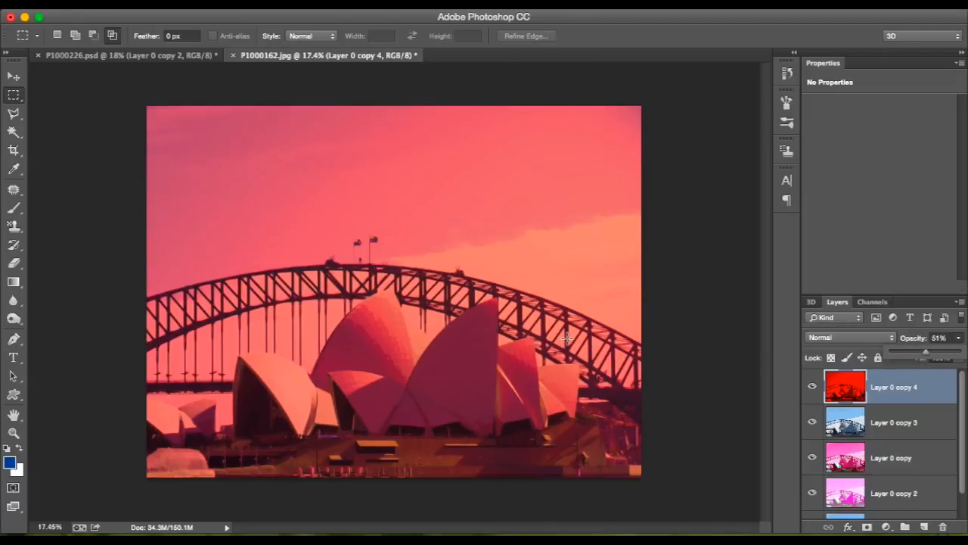
Compare the image with and without Layer 0 copy 4 and review the layer stack.
left_click(812, 386)
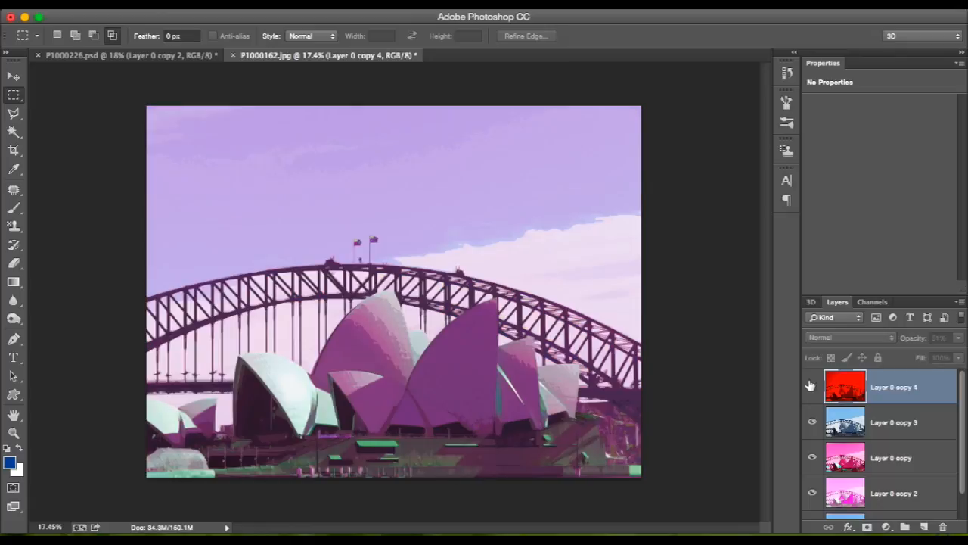
left_click(810, 386)
left_click(811, 385)
left_click(810, 386)
left_click(810, 385)
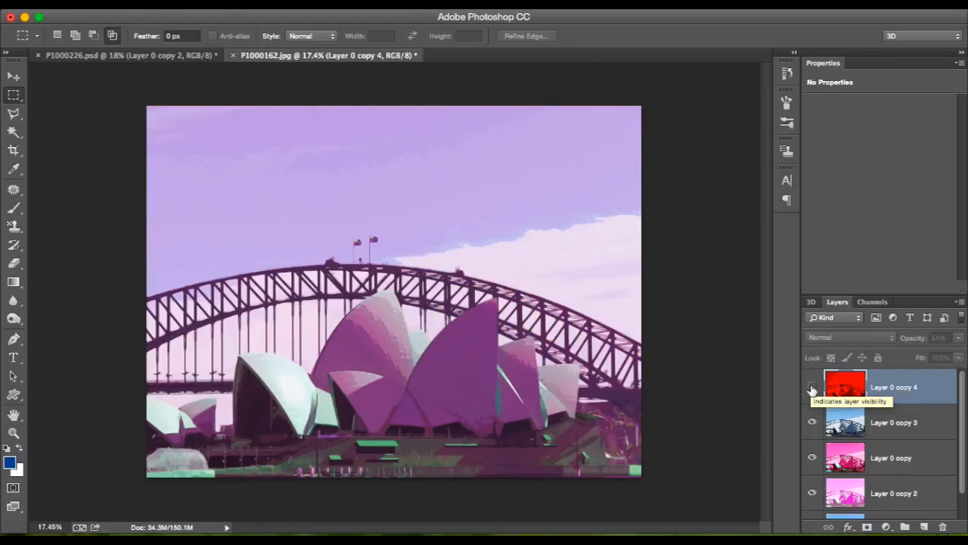
left_click(812, 387)
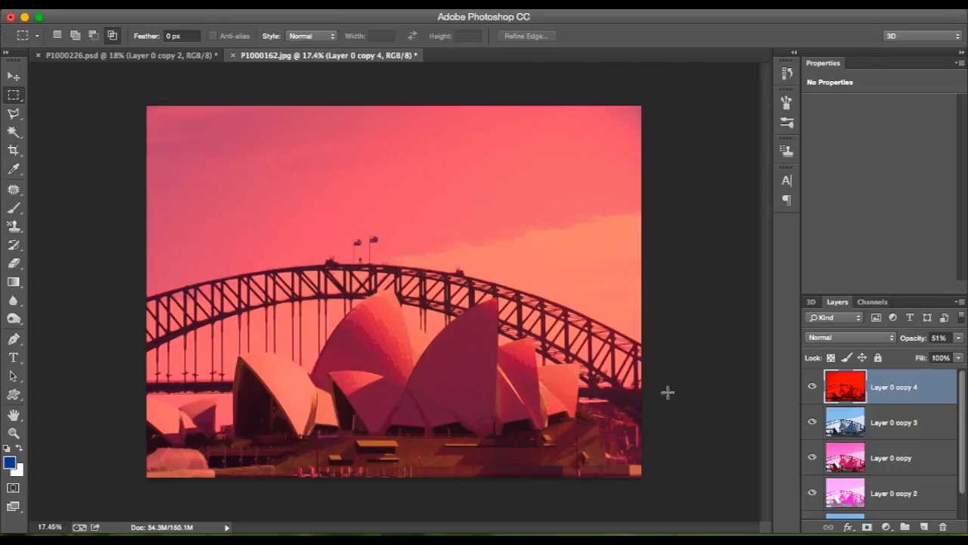
scroll(917, 414, "down", 2)
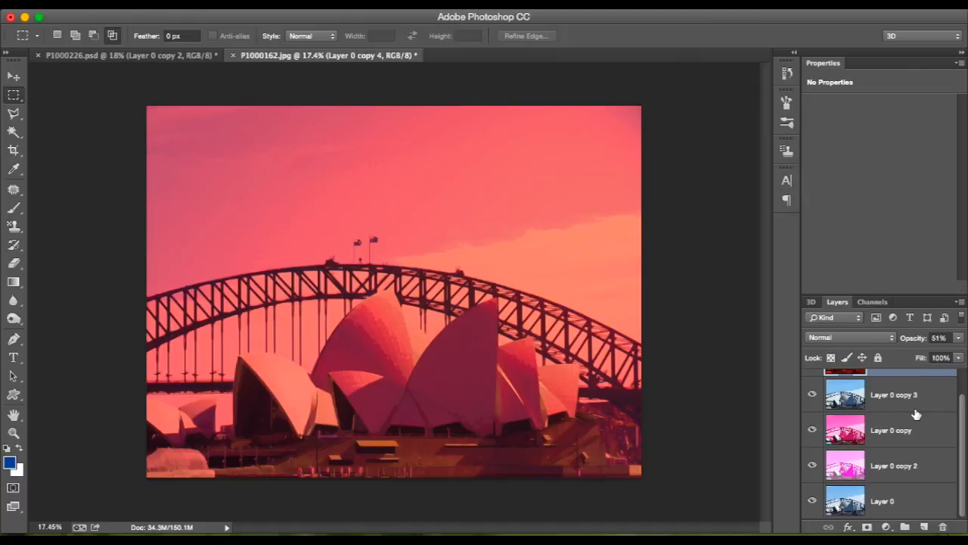
scroll(916, 414, "up", 2)
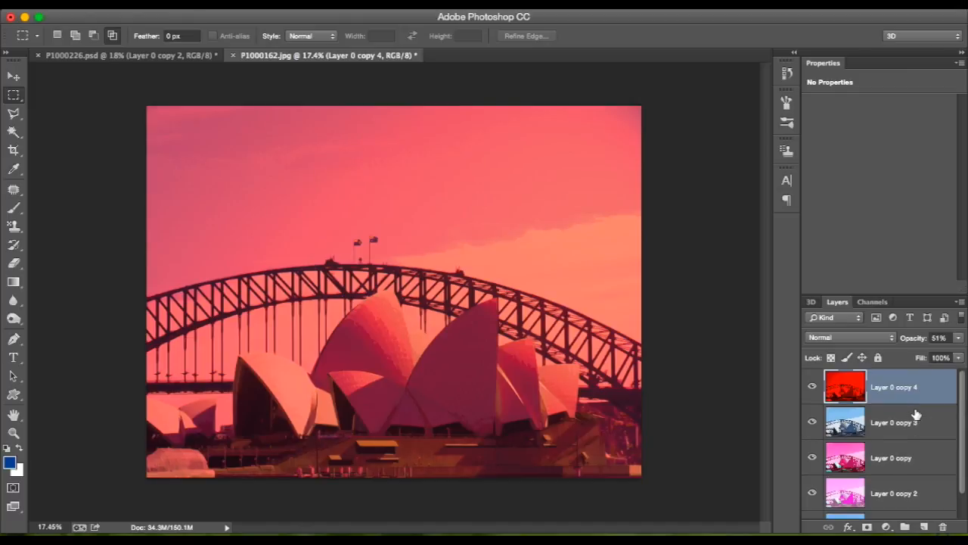